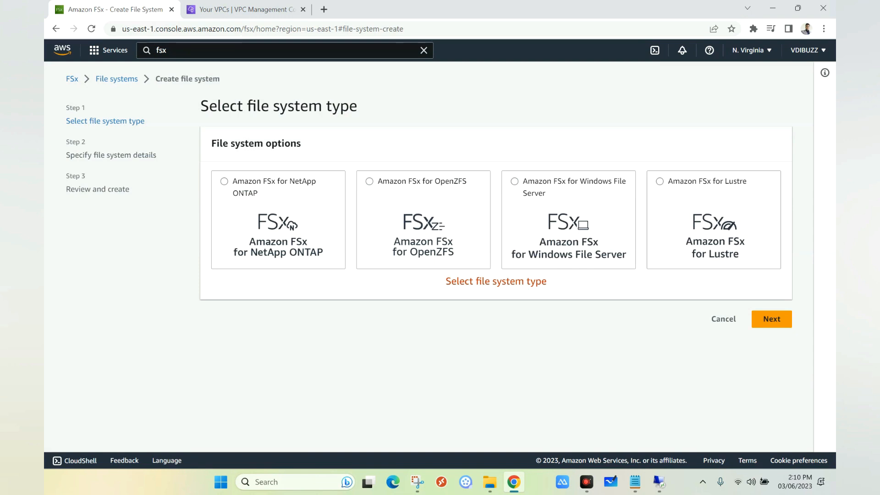
Step: Choose Amazon FSx for Windows File Server as the file system type and continue to the file system details
click(514, 181)
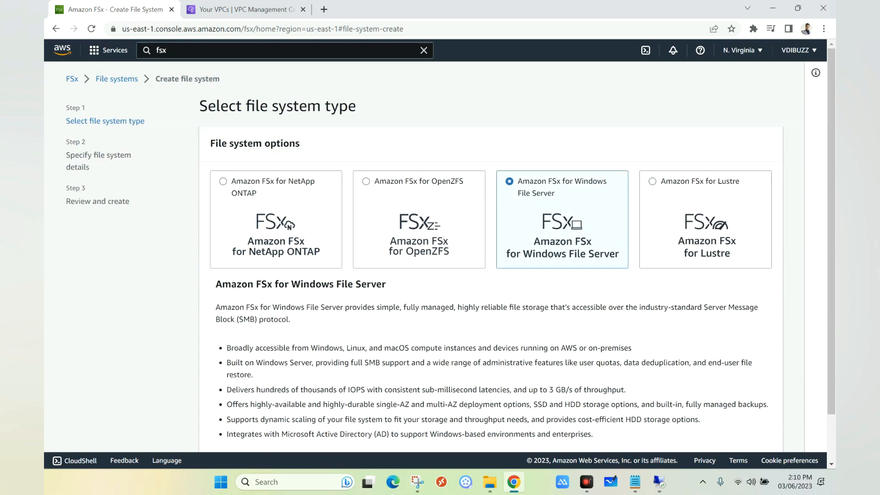
scroll(440, 243, down, 1)
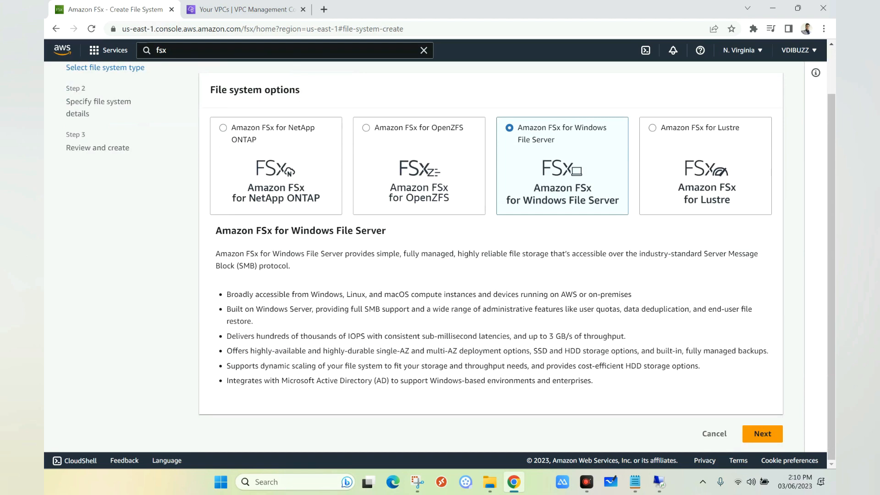
click(763, 434)
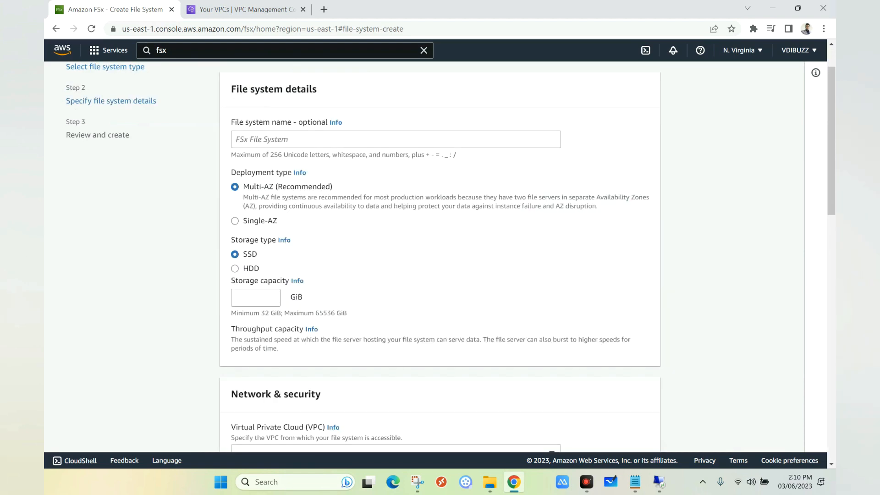
Step: Name the file system profileshare and set its deployment type to Single-AZ
click(395, 193)
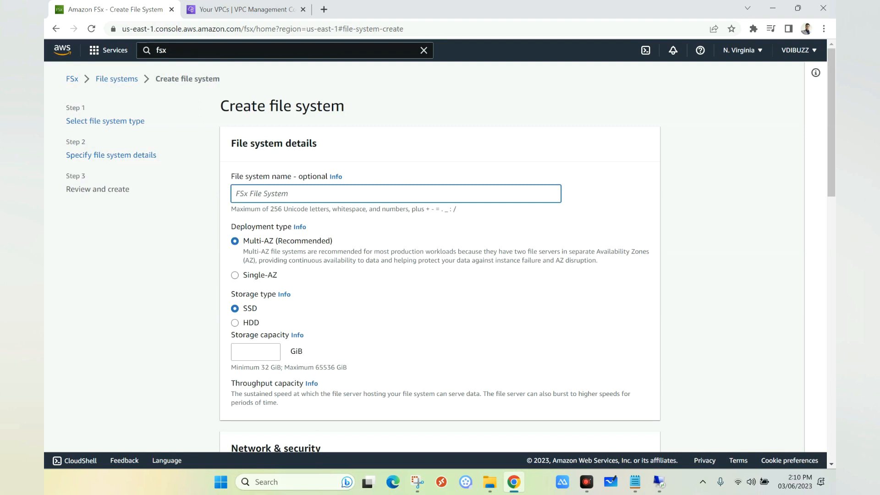
text(profileshare)
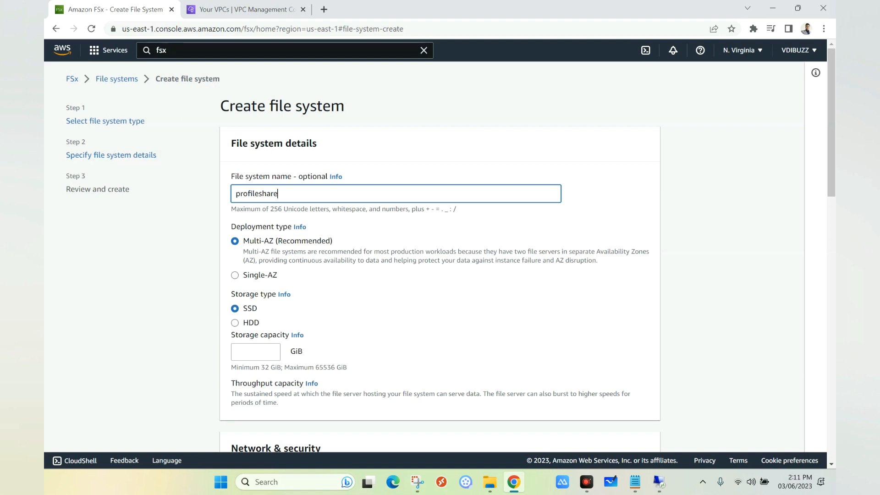
click(235, 275)
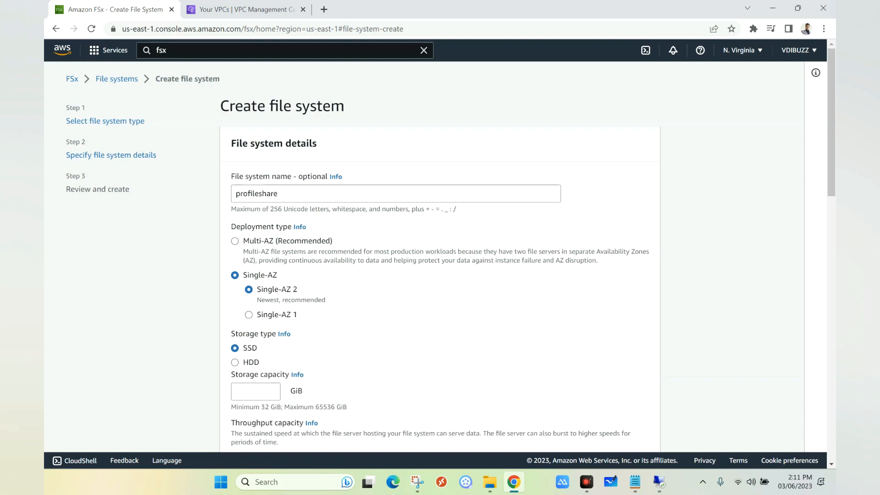
Step: Set the file system's SSD storage capacity to 50 GiB
scroll(271, 281, down, 2)
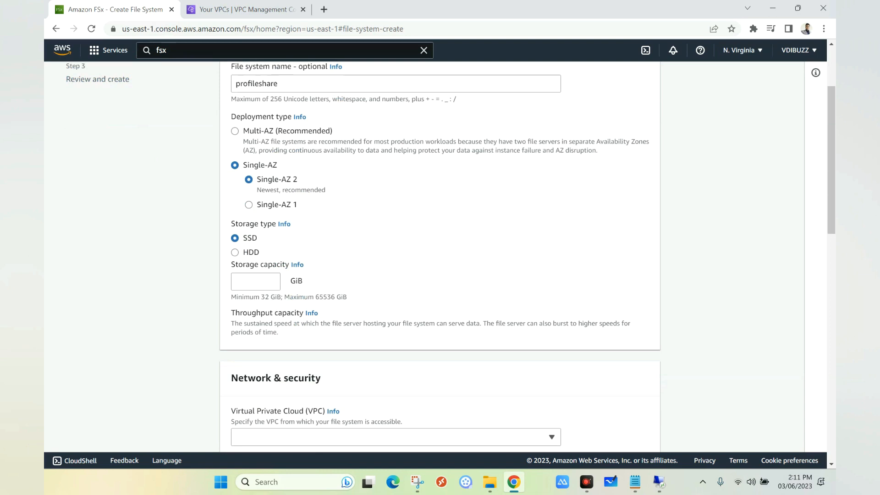
drag(261, 298, 282, 298)
click(255, 281)
text(50)
scroll(440, 256, down, 3)
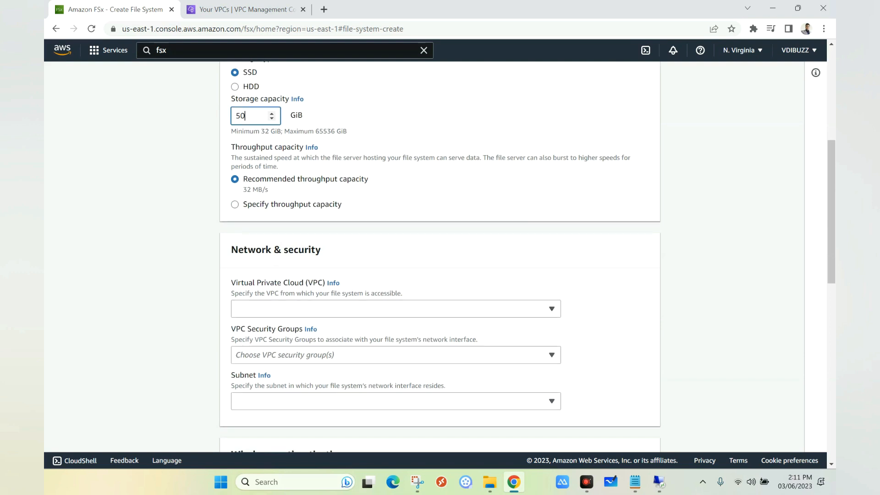
Step: Select prod-vpc as the file system's Virtual Private Cloud in the Network & security settings
scroll(440, 257, down, 2)
drag(231, 141, 321, 141)
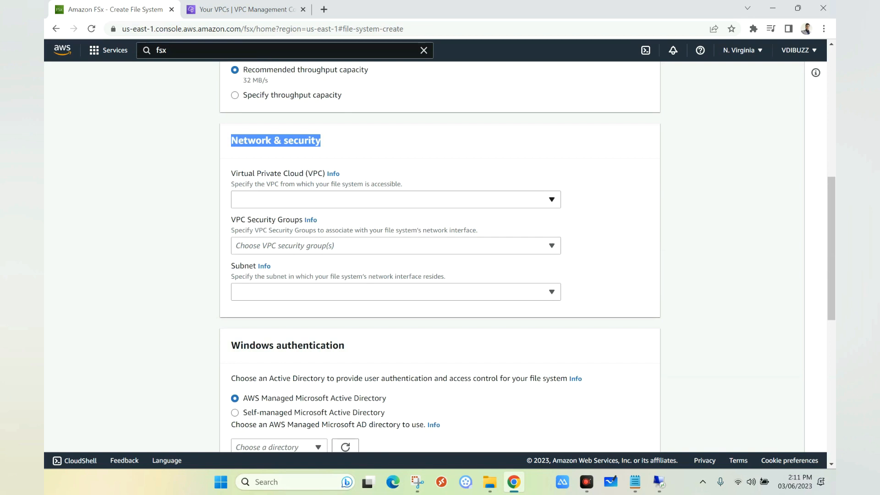
click(396, 199)
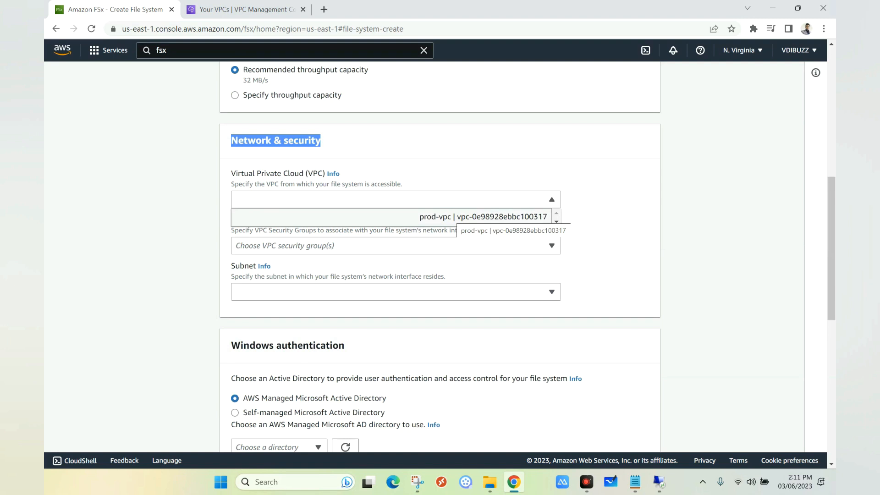
click(456, 217)
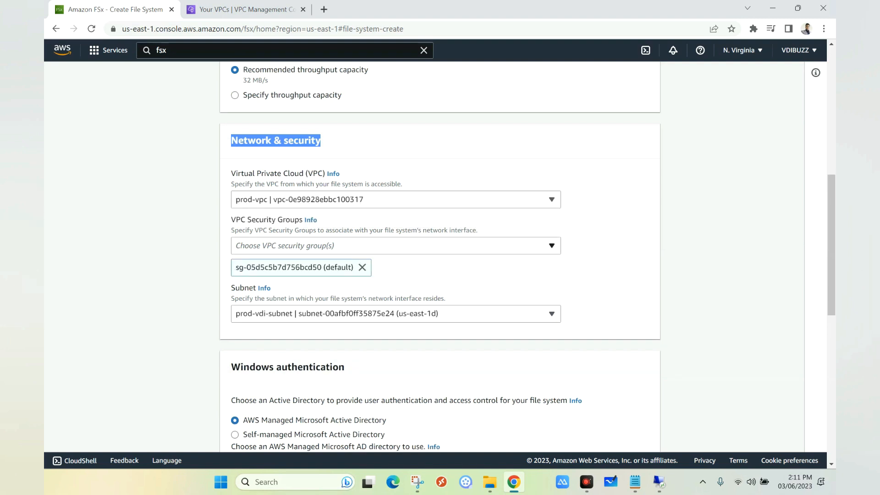
Step: Replace the default VPC security group with demo-sg and choose prod-vdi-subnet as the subnet
click(396, 246)
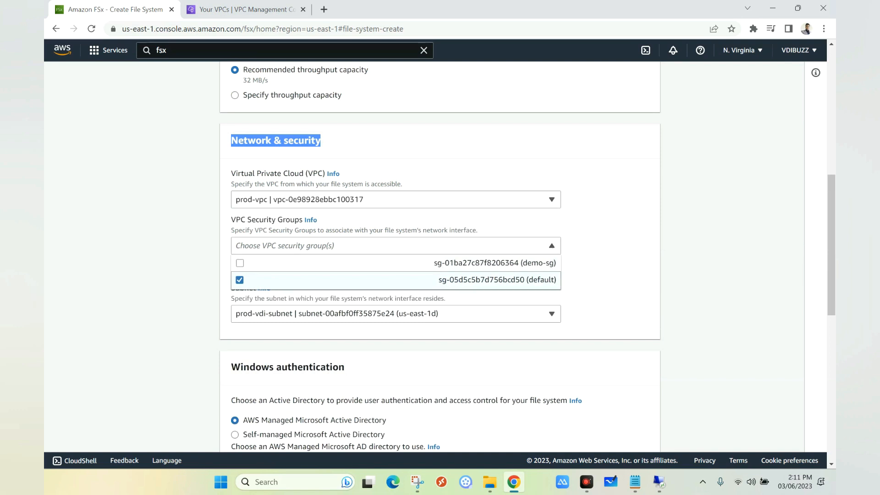
click(396, 280)
click(396, 246)
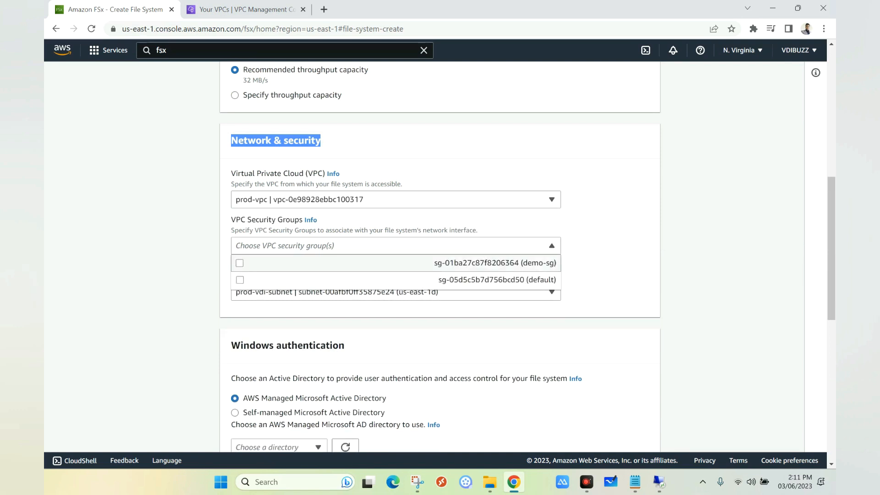
click(396, 263)
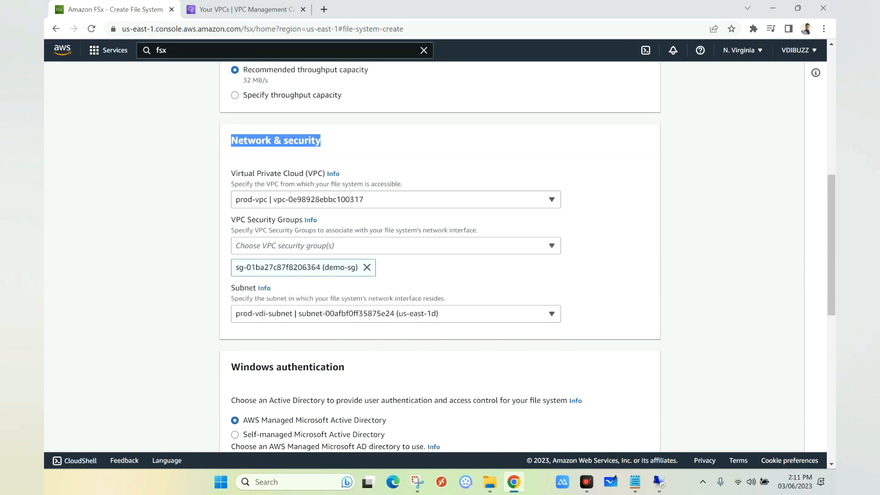
click(610, 261)
click(396, 314)
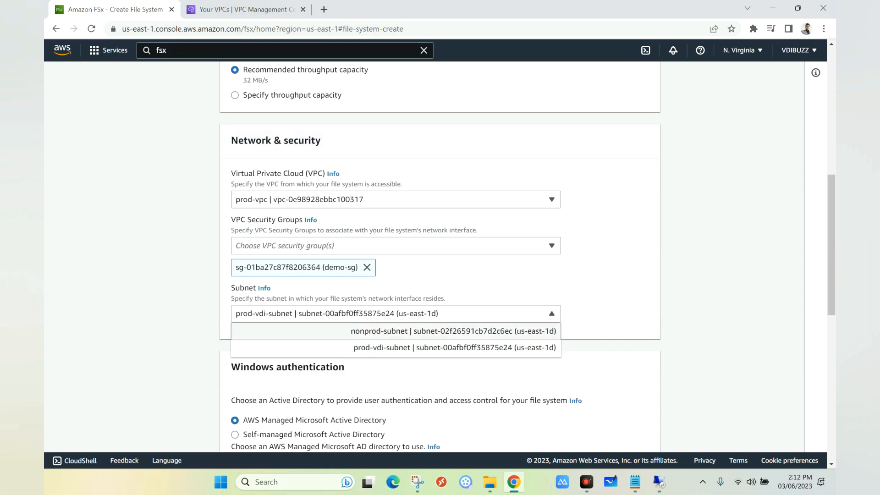
click(413, 347)
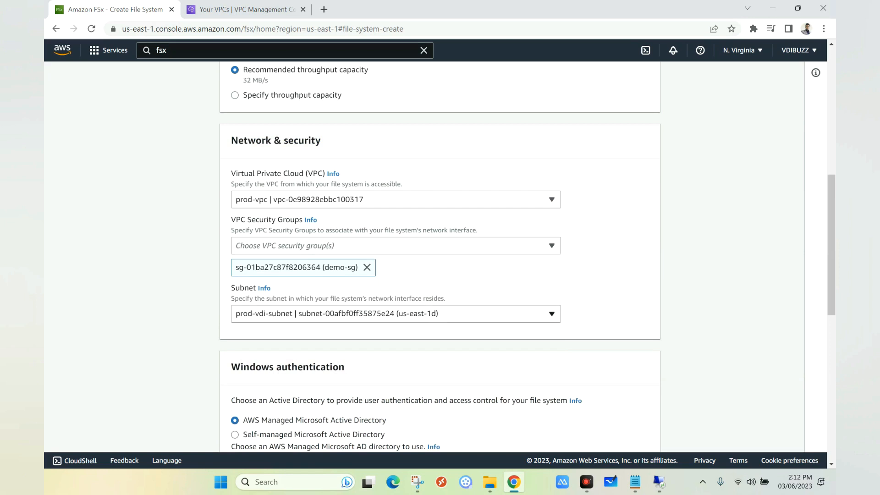
Step: Set Windows authentication to self-managed Microsoft Active Directory and enter vdibuzz.site as the Active Directory domain name
scroll(440, 256, down, 3)
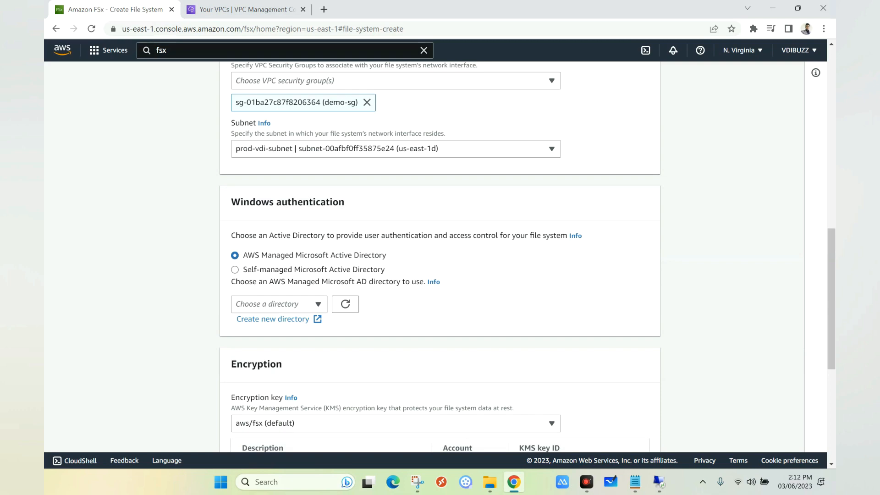
click(235, 269)
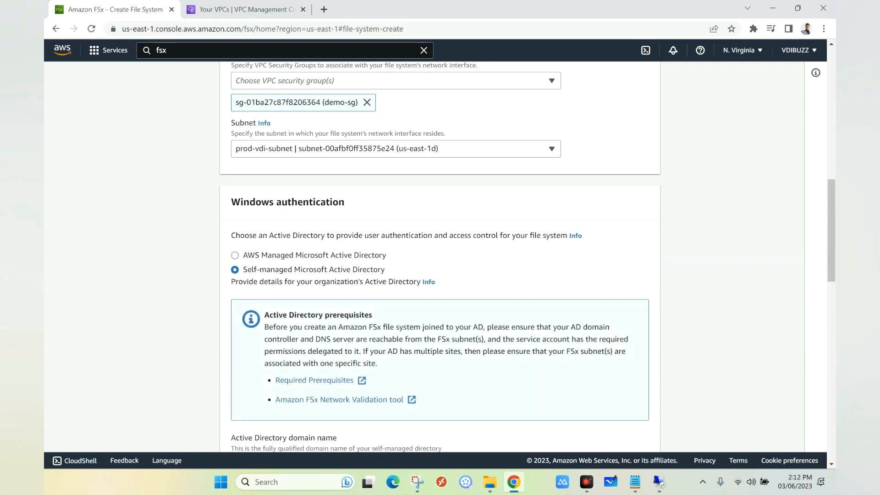
scroll(439, 256, down, 6)
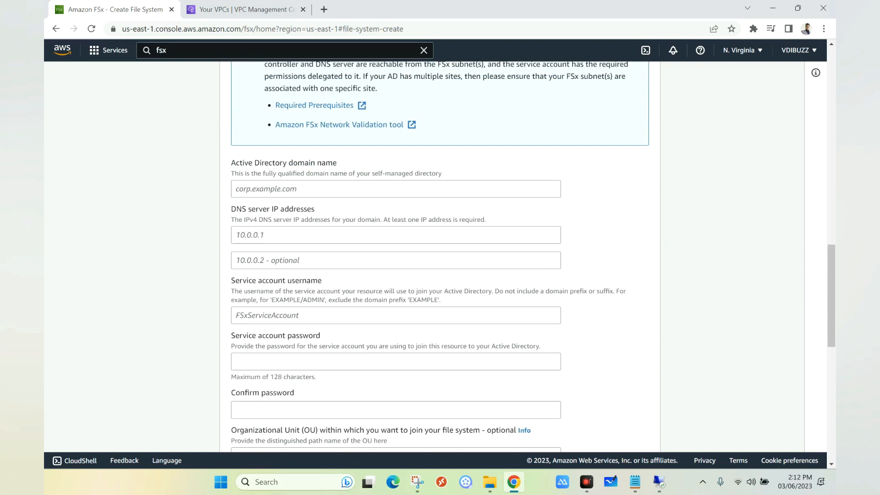
click(395, 189)
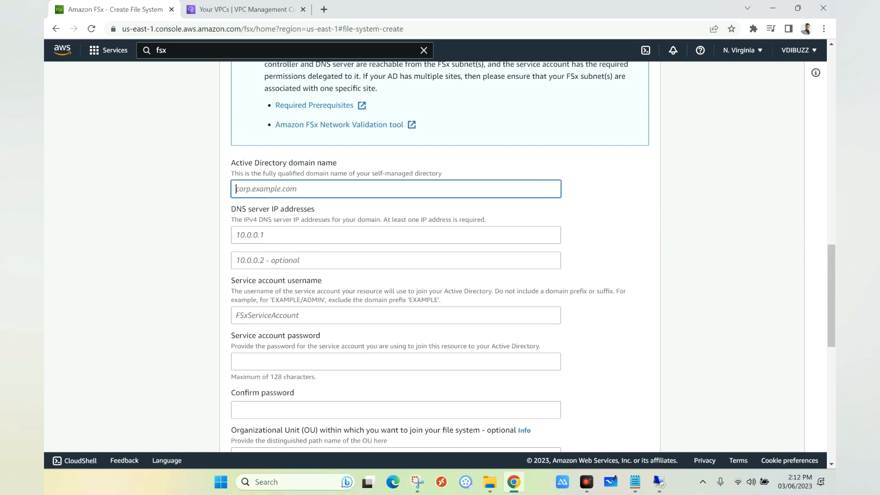
text(vdibuzz.site)
key(Tab)
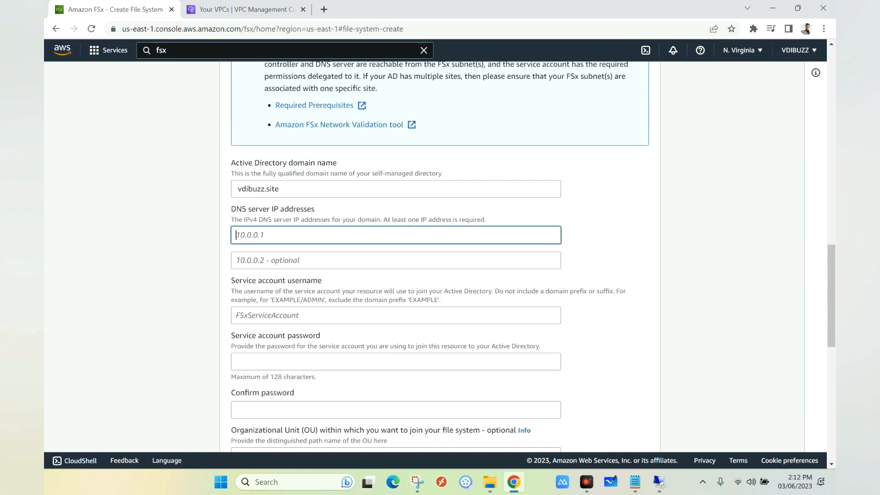
Step: Enter 10.0.0.60 as the first DNS server IP address for the domain
text(10.0.0.60)
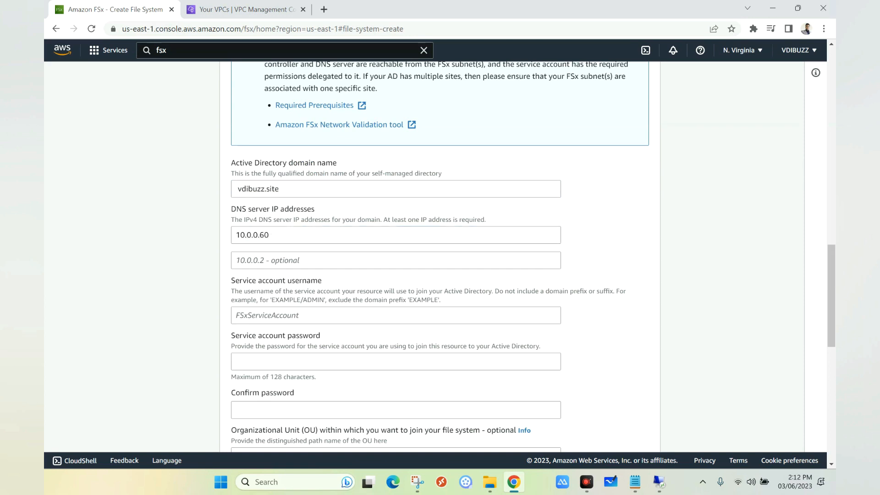
key(Tab)
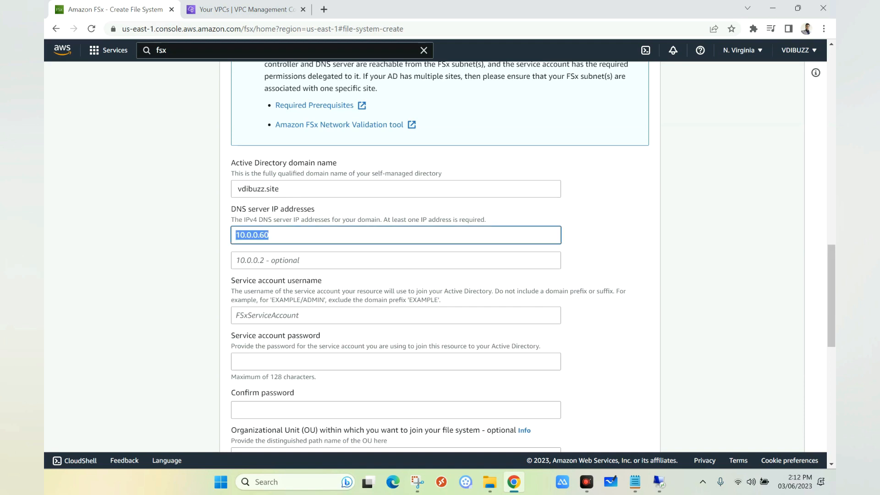
click(396, 315)
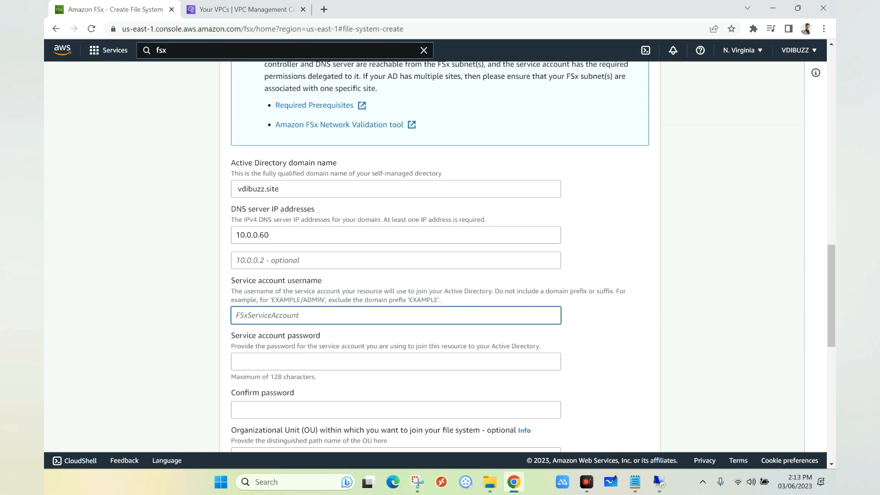
Step: Switch to the Remote Desktop session with Active Directory Users and Computers and start a new user in the vdibuzz.site Users container
key(alt+Tab)
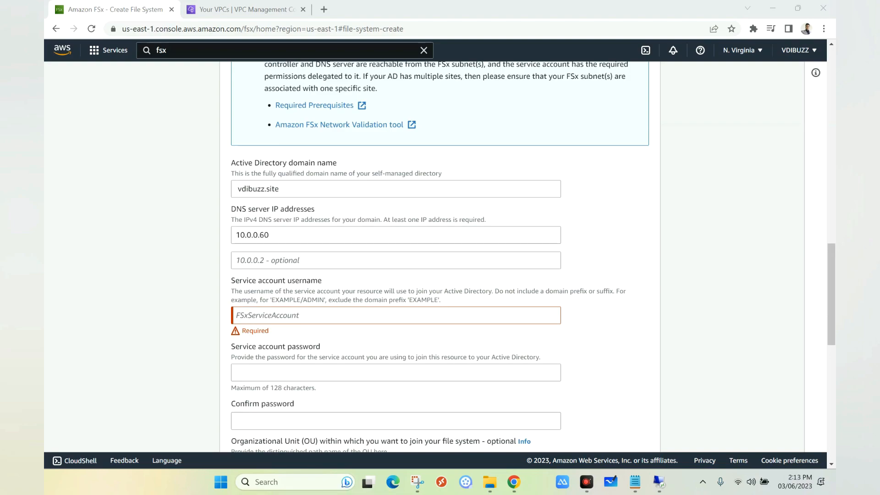
click(659, 482)
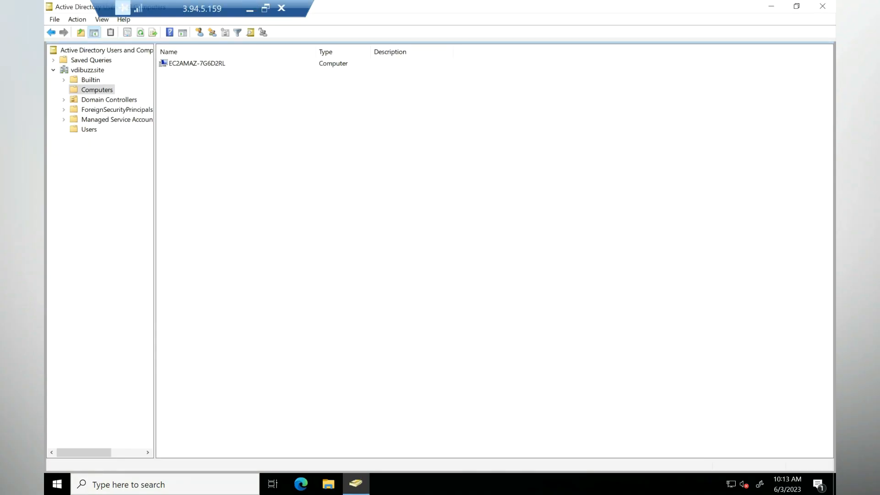
click(88, 130)
right_click(232, 296)
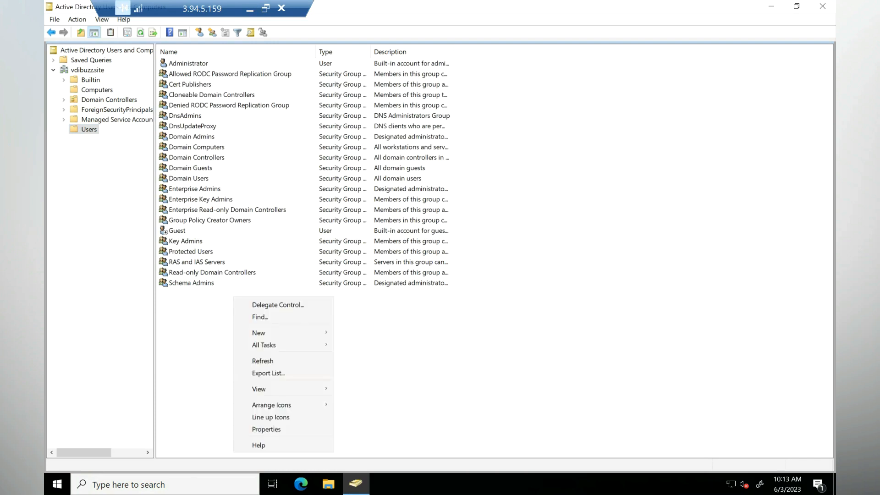
click(218, 300)
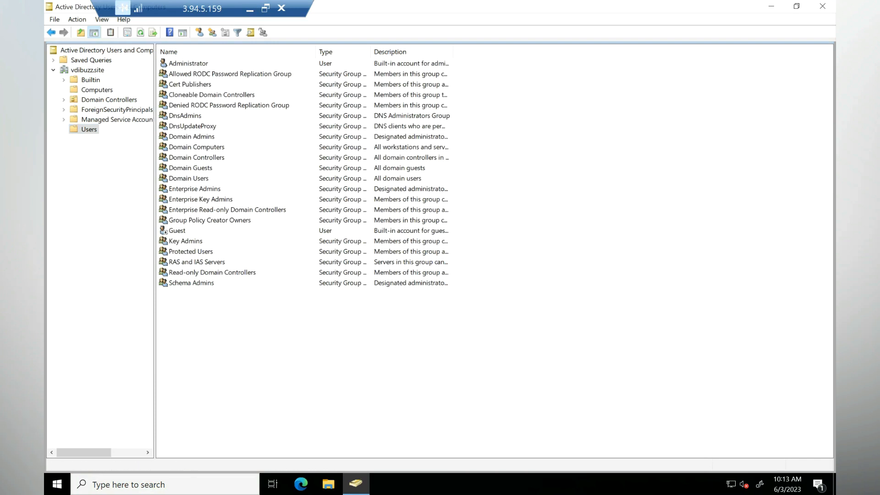
right_click(212, 310)
mouse_move(257, 346)
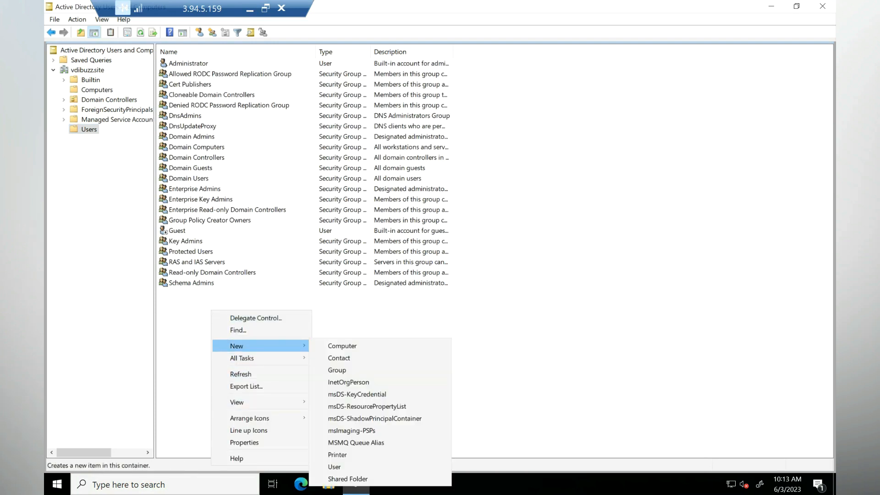
click(335, 466)
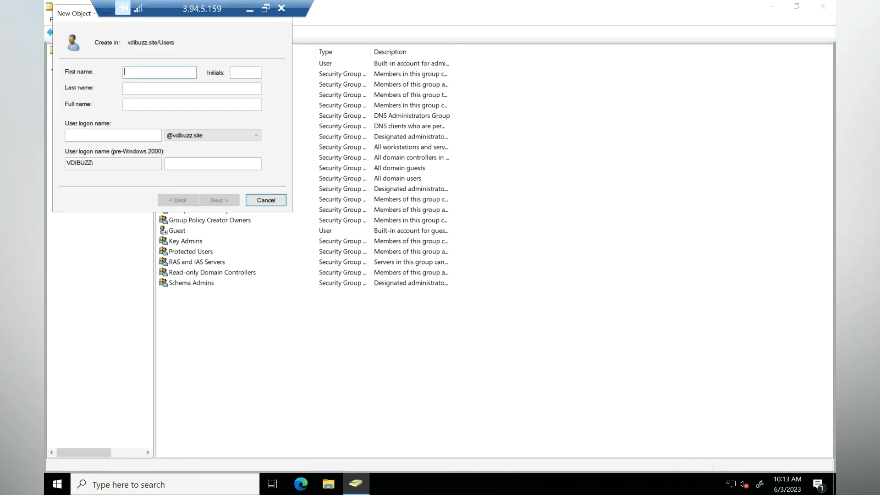
Step: Enter storagesvc as the new user's first name and logon name, and continue to the password settings
text(storagesvc)
key(shift+Left)
key(shift+Left)
key(shift+Left)
key(shift+Left)
key(shift+Left)
key(shift+Left)
key(shift+Left)
key(shift+Left)
key(shift+Left)
key(shift+Left)
key(ctrl+c)
click(113, 135)
key(ctrl+v)
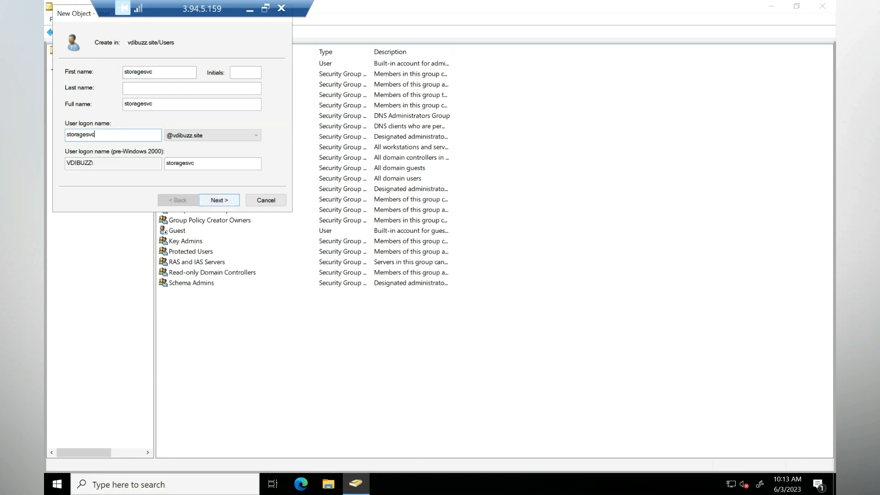
key(Return)
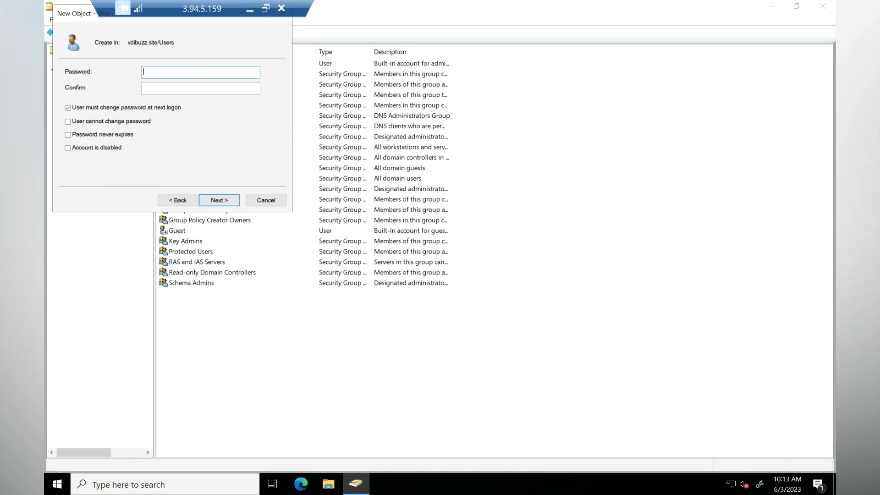
Step: Enter and confirm the account password, set it to never expire without a change at next logon, and finish creating the user
text(••••••••)
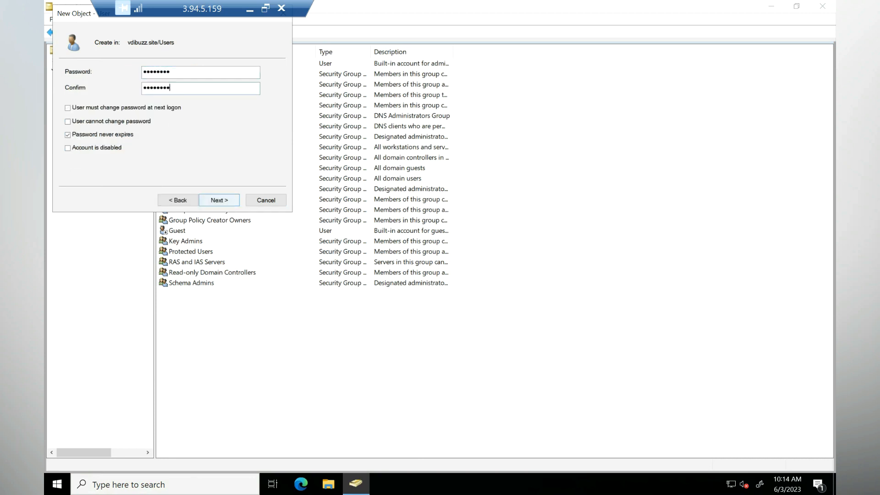
key(Return)
key(Return)
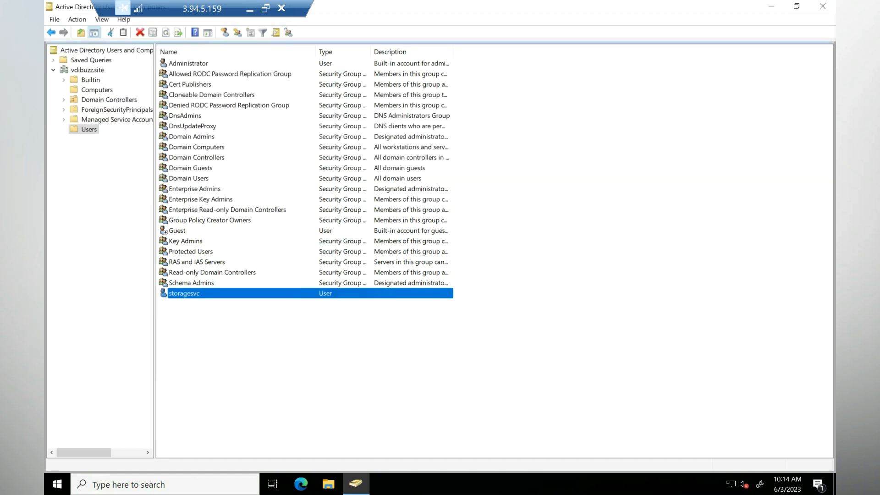
Step: Add the storagesvc user to the Domain Admins group and save its properties
key(Return)
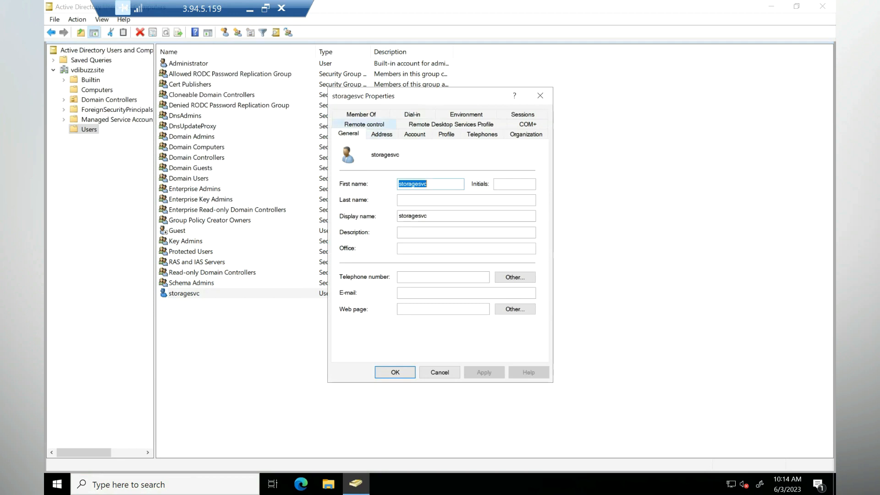
click(362, 114)
click(359, 266)
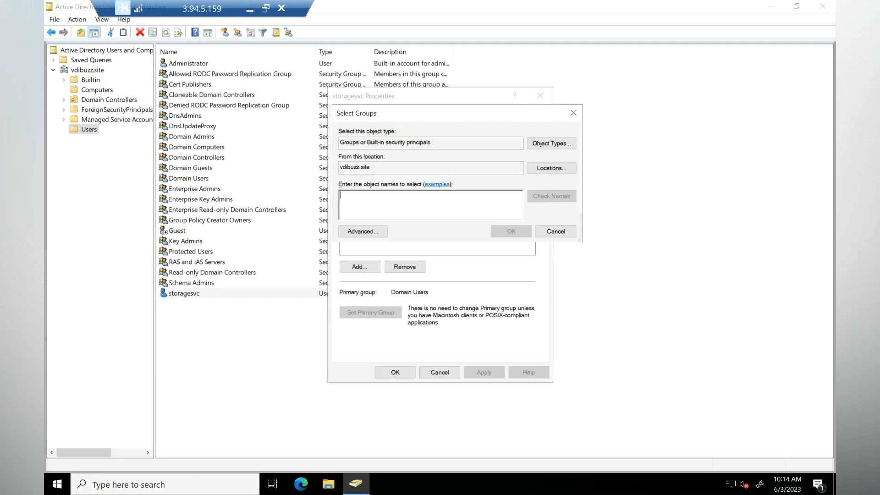
text(domain)
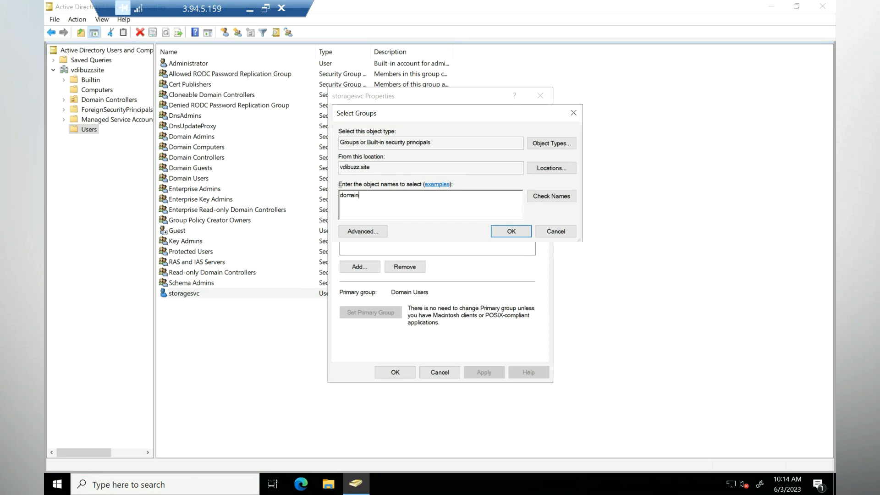
key(BackSpace)
key(BackSpace)
text(in admins)
key(Return)
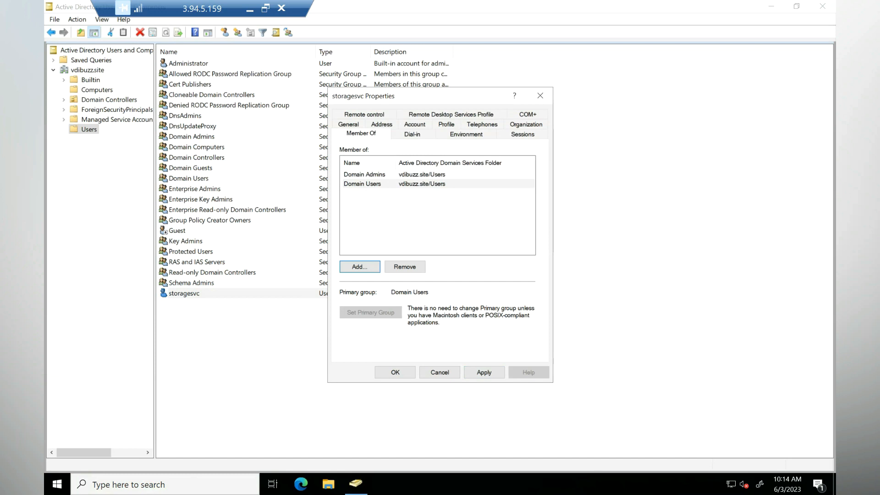
click(484, 372)
click(395, 372)
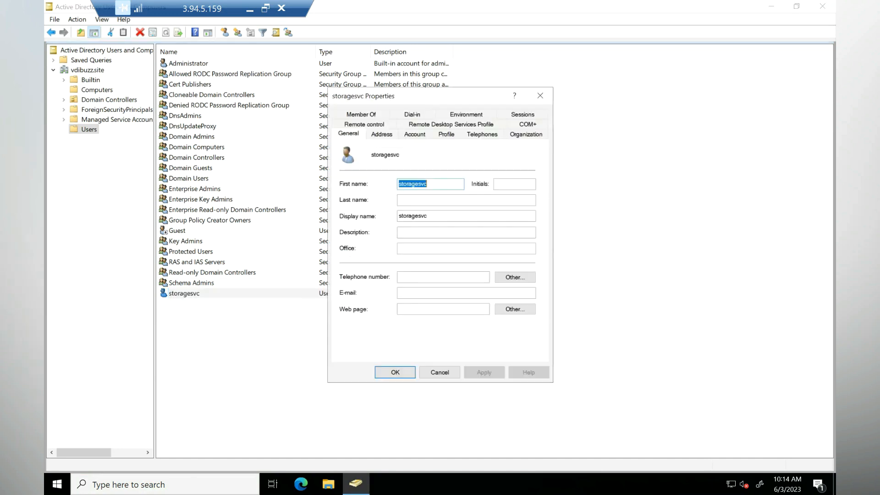
Step: Copy the storagesvc name from the user's properties and paste it as the service account username in the FSx form in the browser
right_click(418, 184)
click(312, 221)
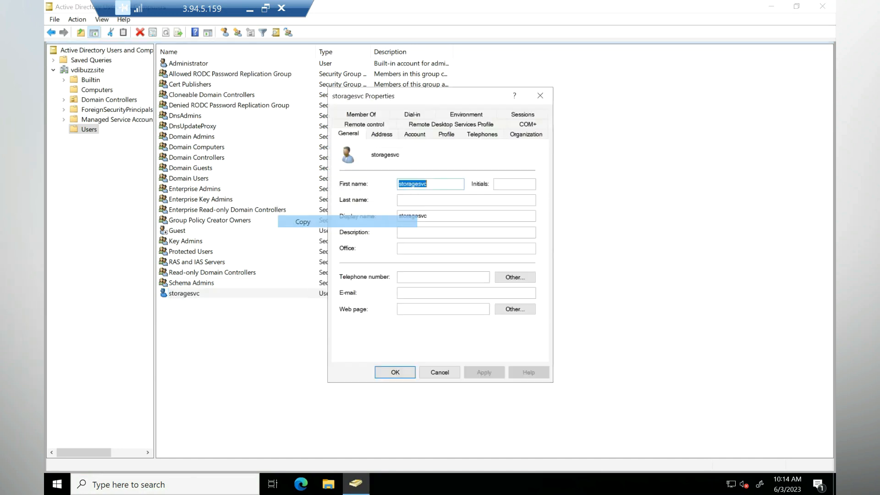
click(250, 9)
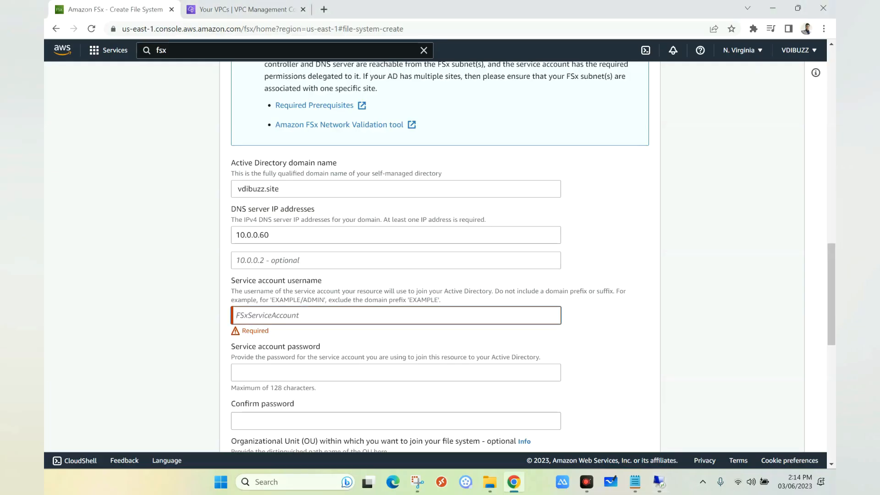
key(ctrl+v)
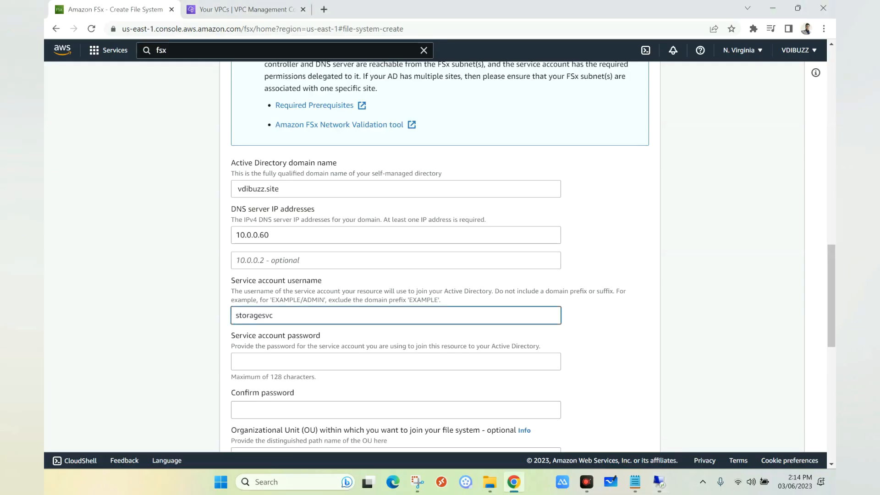
Step: Enter and confirm the service account password for the file system's Active Directory join
click(316, 362)
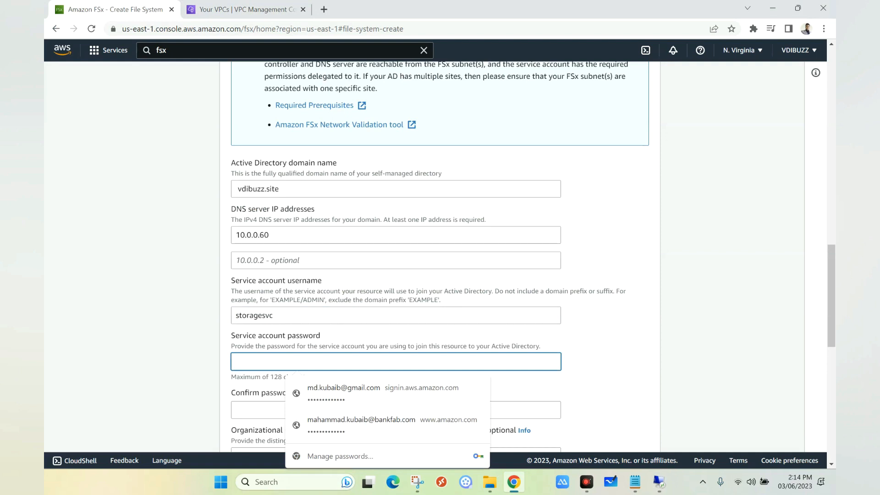
text(••)
key(BackSpace)
key(BackSpace)
text(••••••••)
key(Tab)
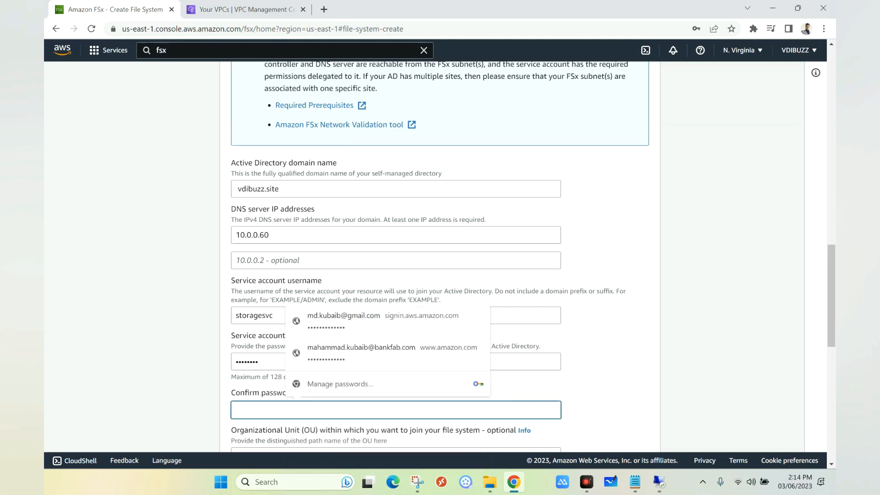
text(••••••••)
scroll(440, 257, down, 6)
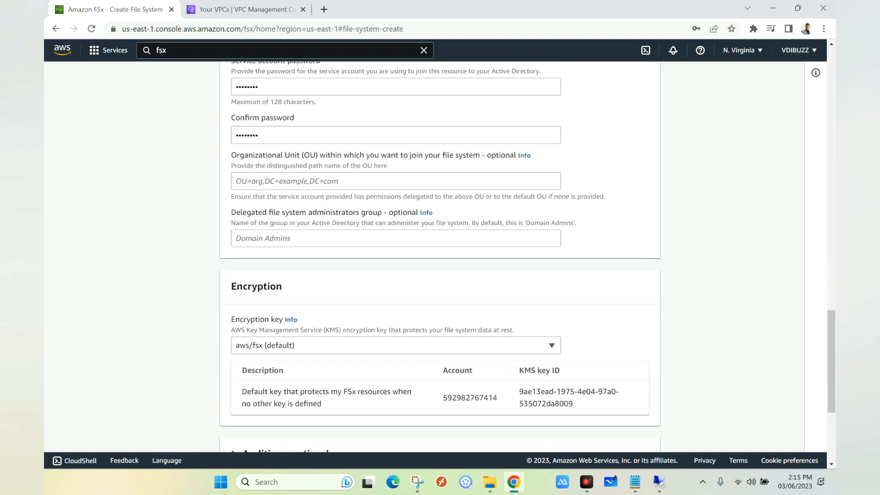
Step: Switch back to the Remote Desktop session, close the storagesvc properties, and create an organizational unit named AWS under vdibuzz.site
click(395, 181)
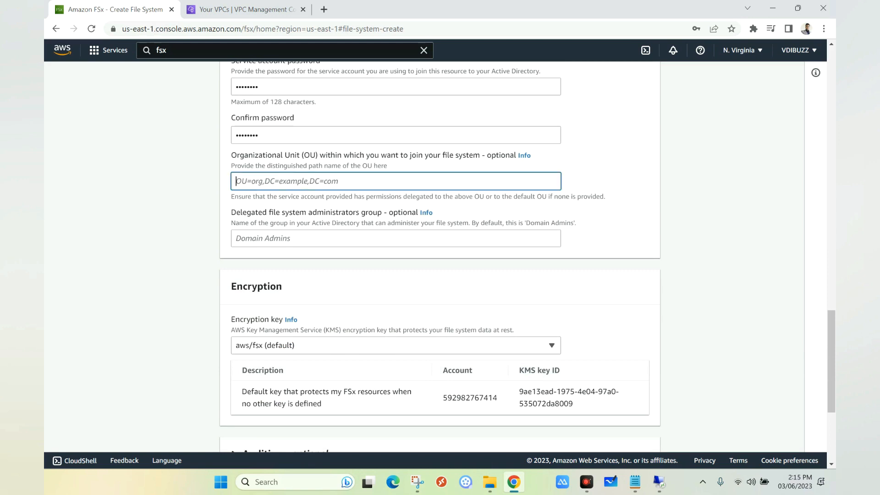
drag(231, 155, 481, 155)
click(659, 481)
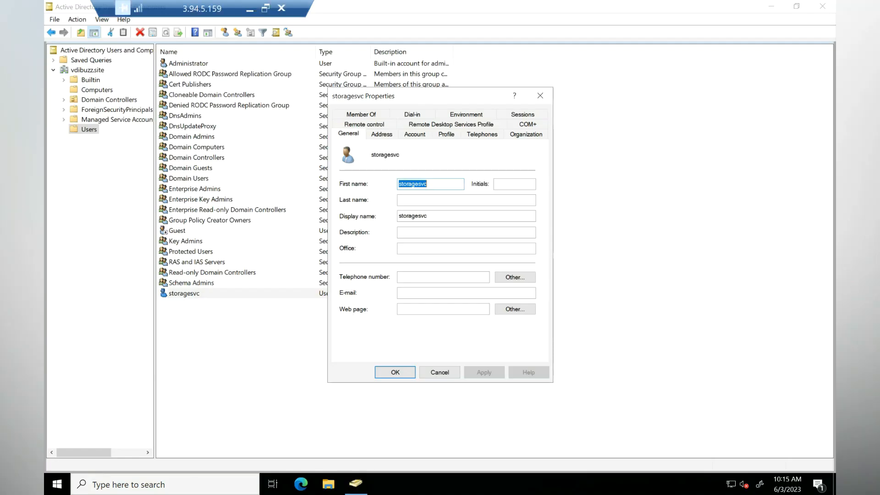
key(Return)
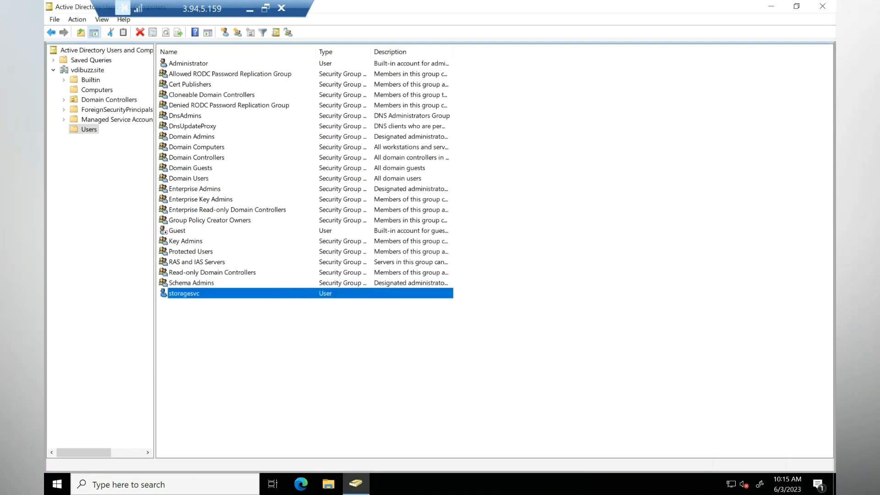
right_click(88, 70)
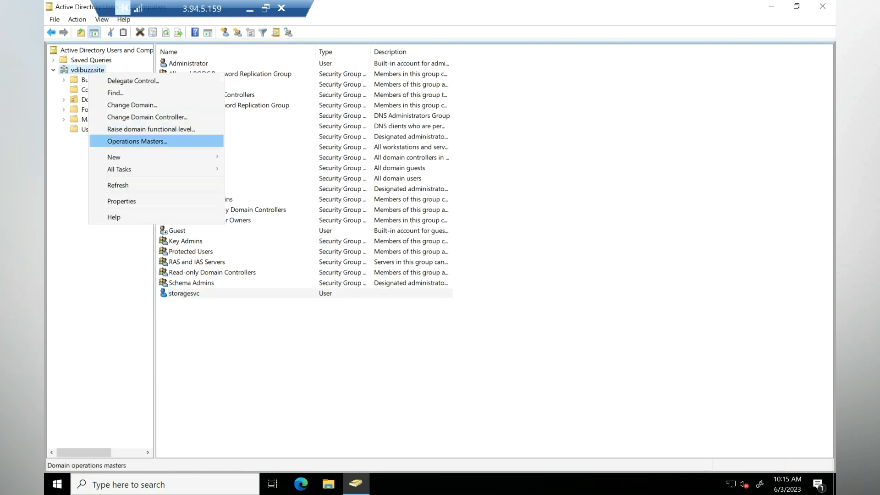
mouse_move(193, 157)
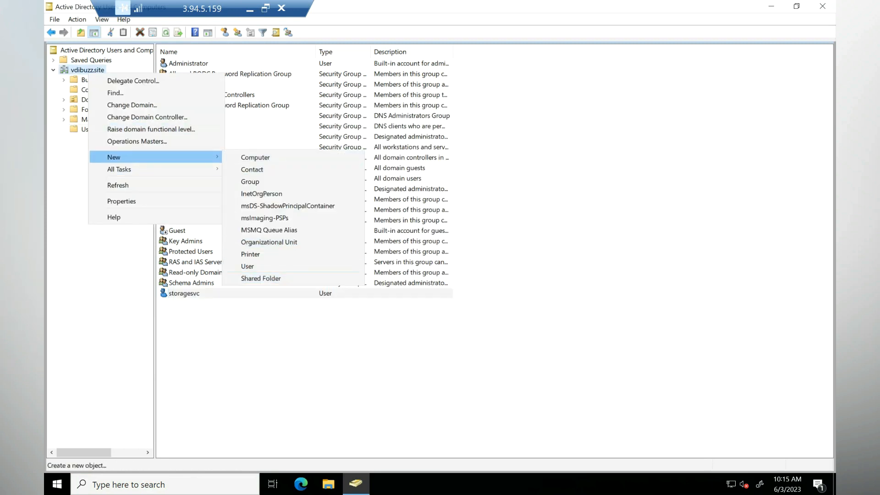
click(269, 242)
text(AWS)
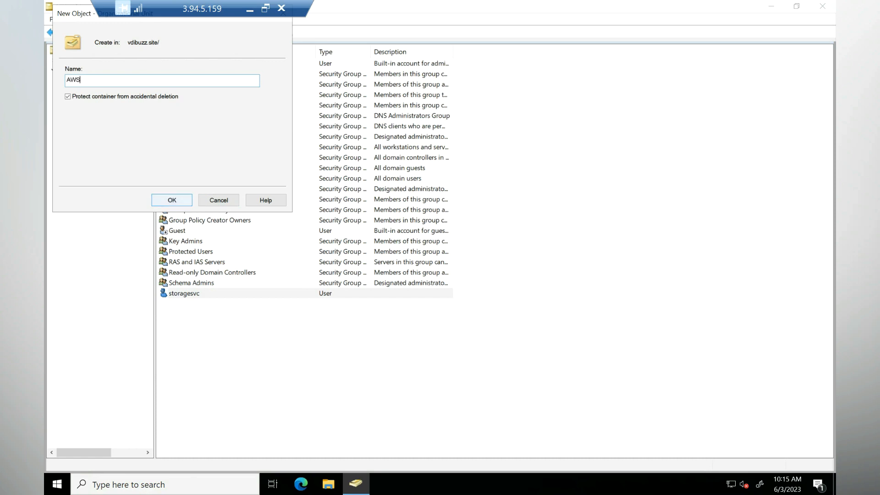
key(Return)
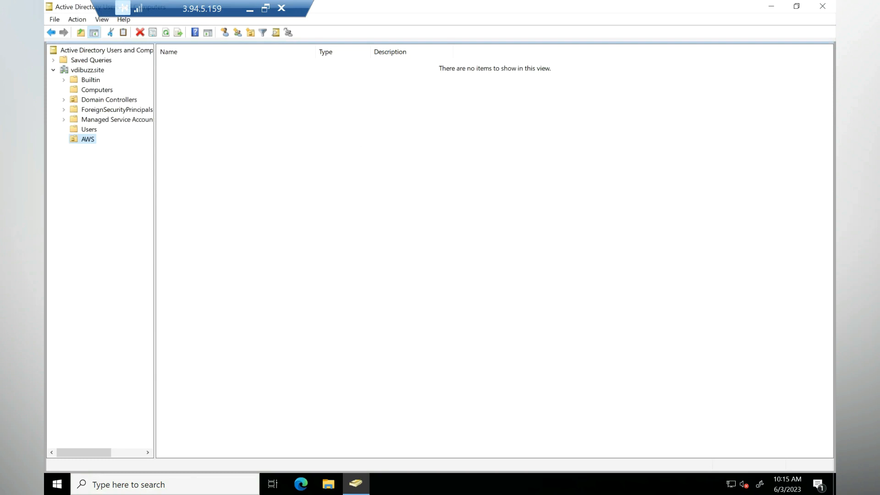
right_click(289, 150)
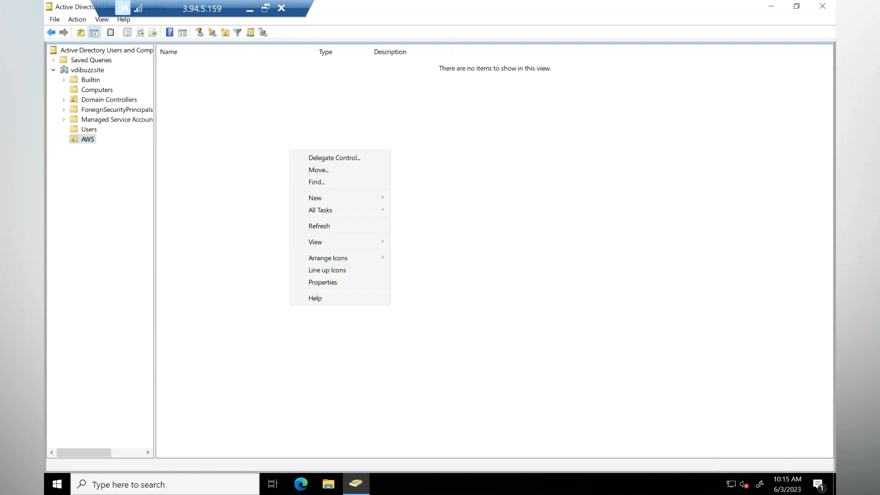
click(323, 281)
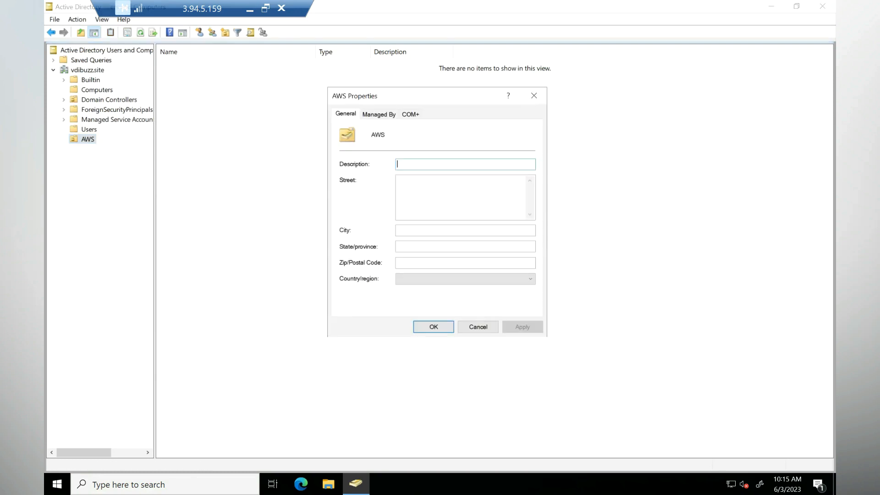
click(478, 327)
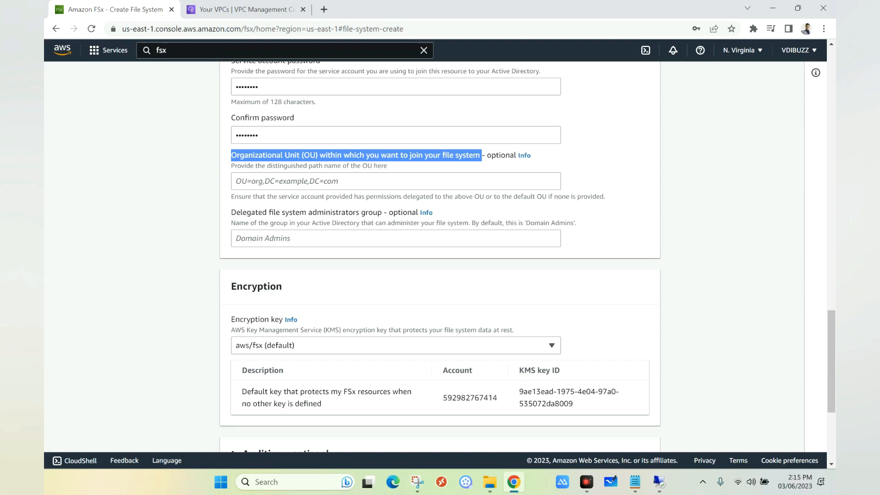
click(659, 481)
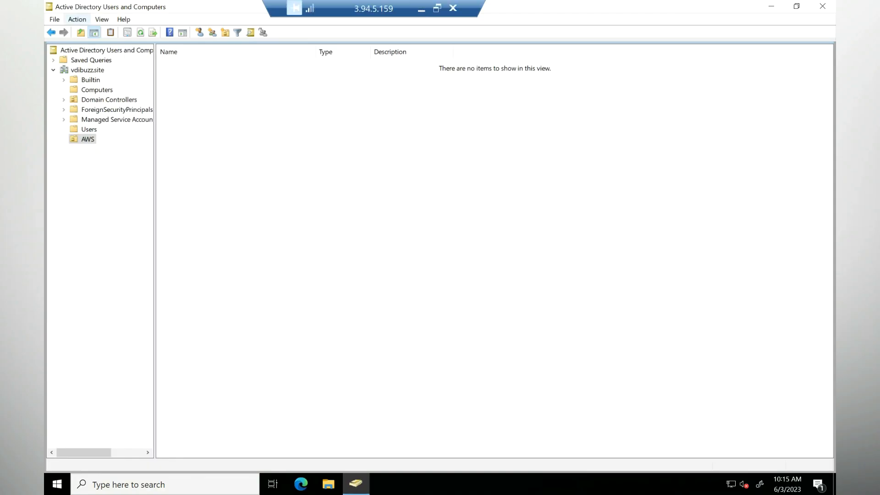
Step: Enable Advanced Features in Active Directory Users and Computers
click(77, 19)
click(102, 19)
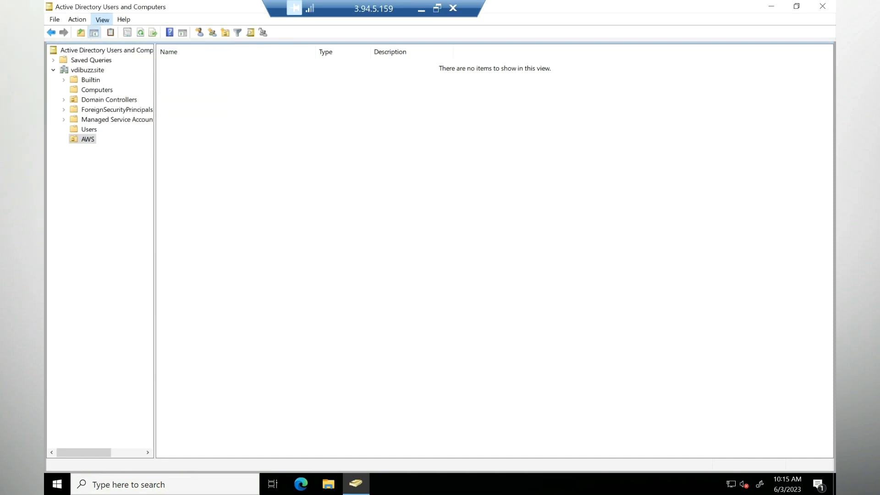
click(138, 113)
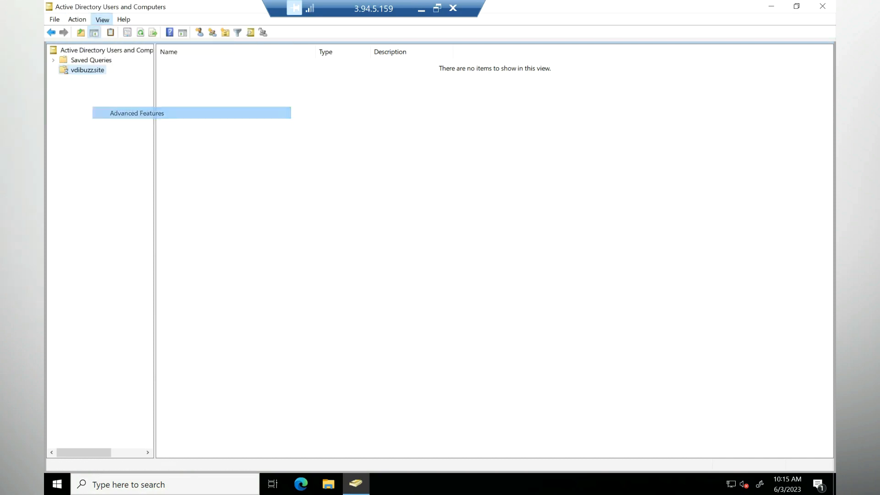
Step: Copy the distinguishedName attribute value from the AWS organizational unit's properties
click(88, 79)
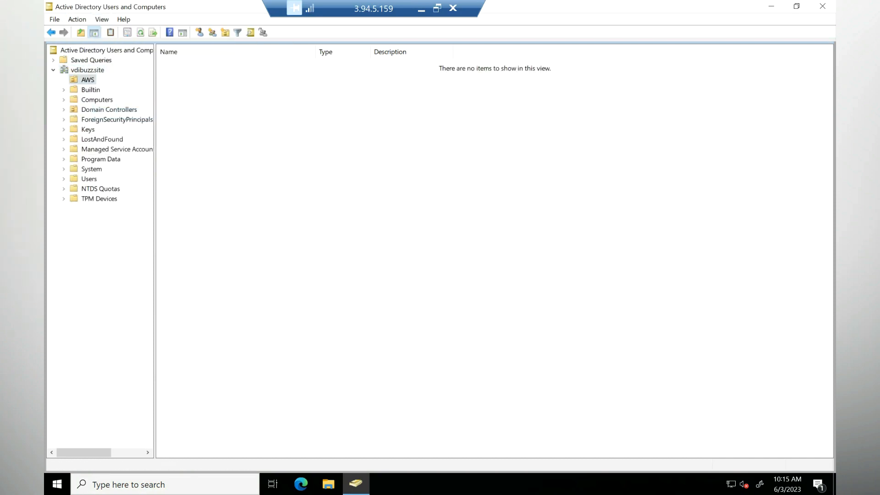
right_click(271, 146)
click(320, 277)
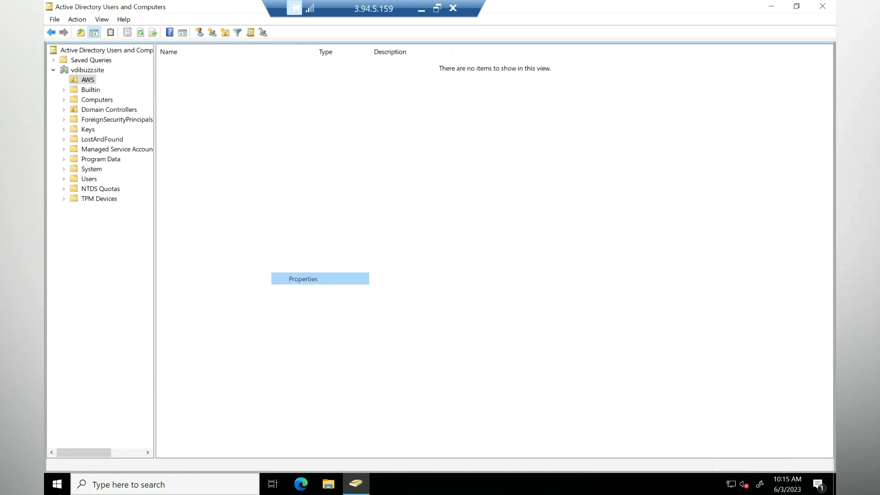
click(495, 114)
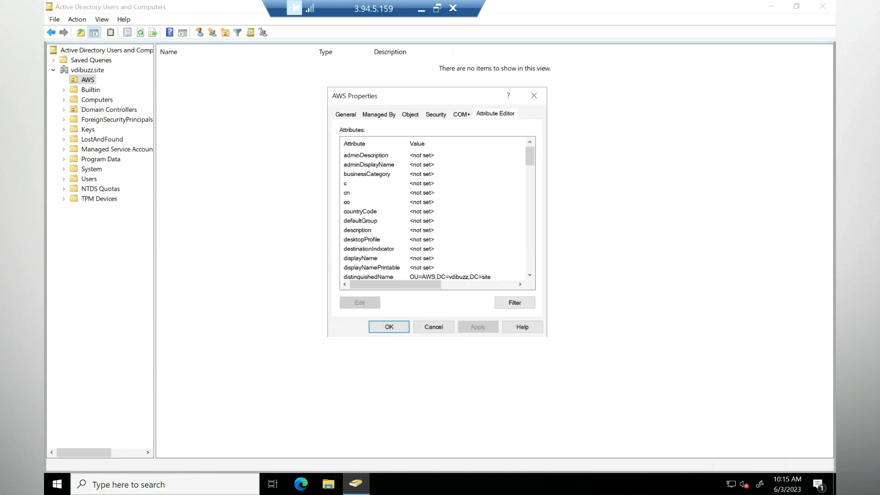
scroll(432, 213, down, 1)
double_click(376, 249)
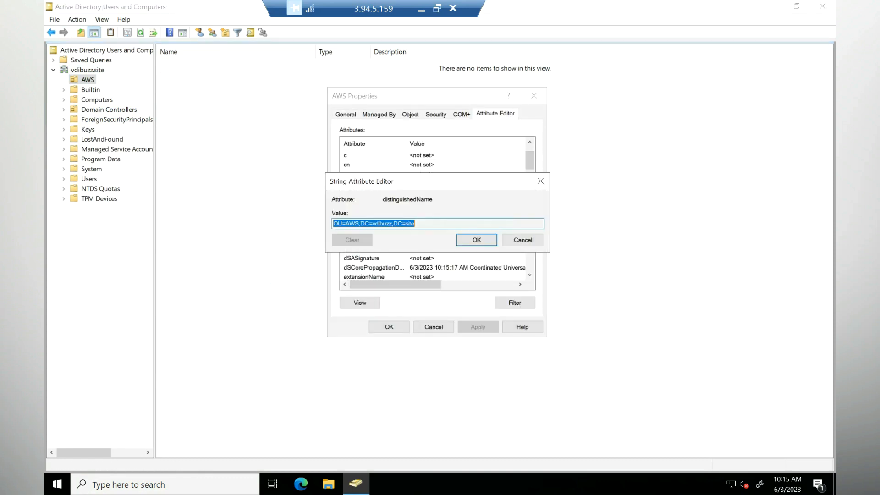
right_click(376, 223)
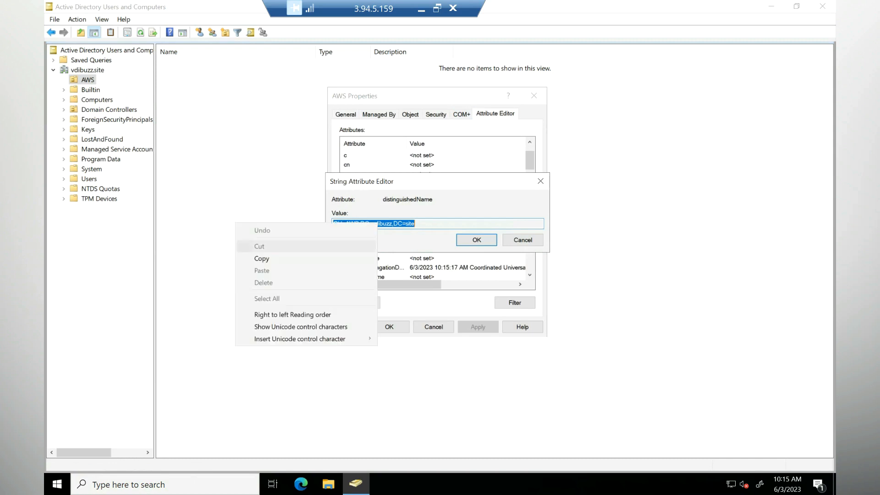
click(355, 259)
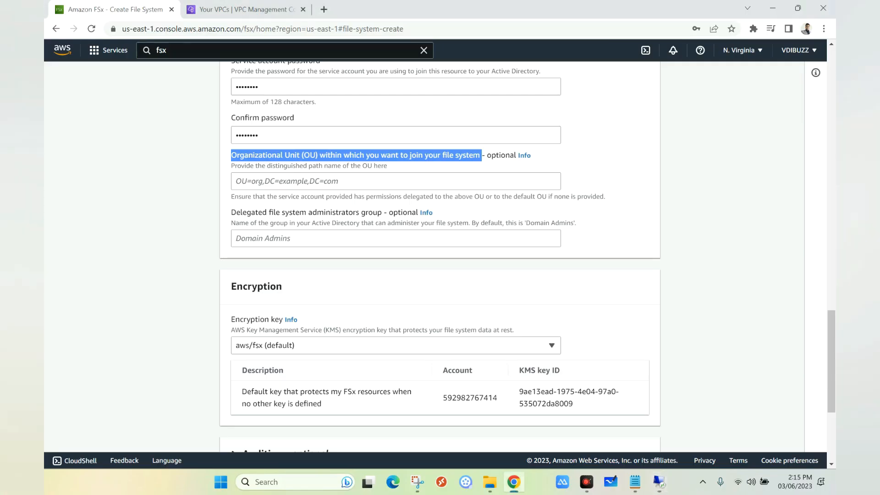
Step: Enter OU=AWS,DC=vdibuzz,DC=site as the organizational unit in the FSx form in the browser, and continue to the review summary
click(321, 181)
key(ctrl+v)
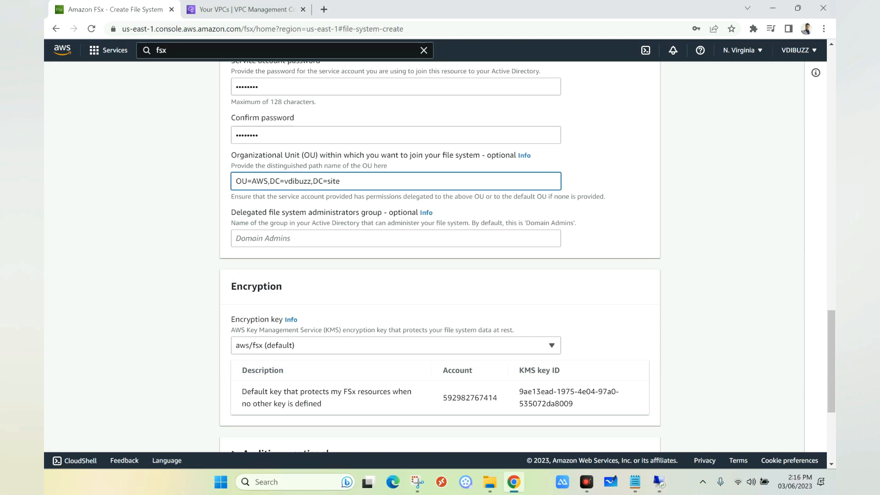
scroll(440, 252, down, 1)
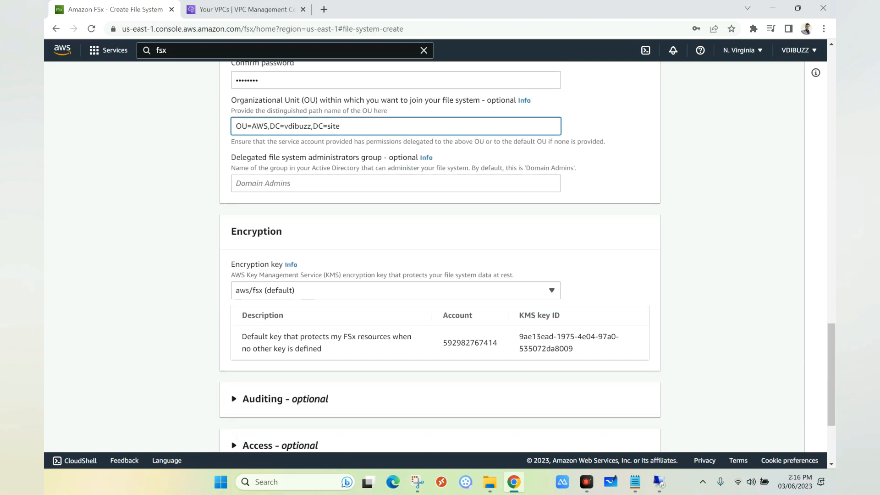
scroll(440, 257, down, 3)
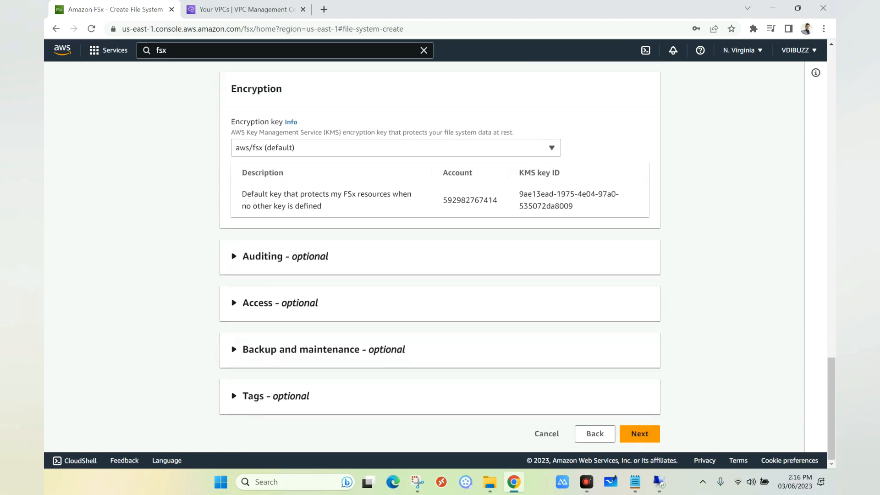
click(639, 434)
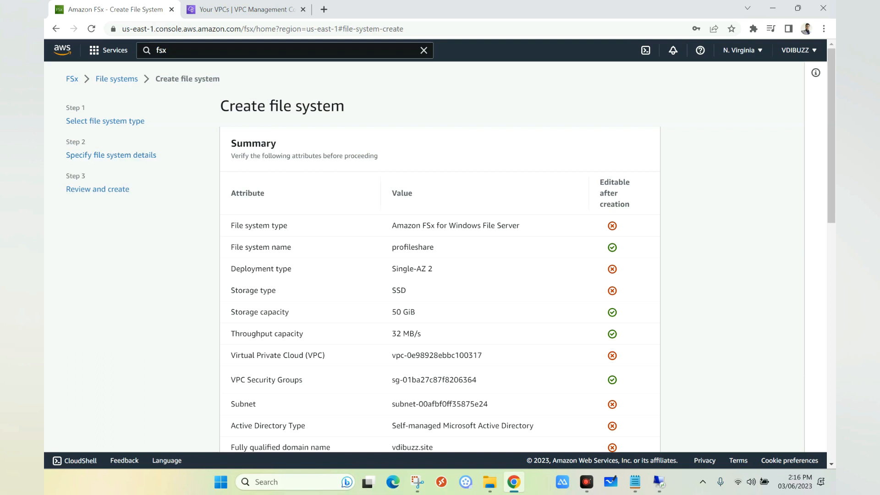
drag(235, 247, 292, 247)
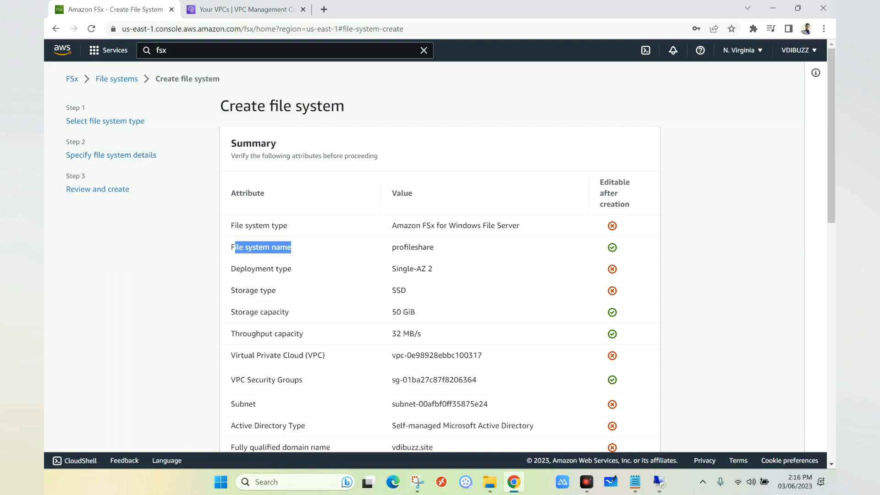
Step: Review the file system type and storage type in the summary, and create the profileshare file system
drag(239, 226, 287, 226)
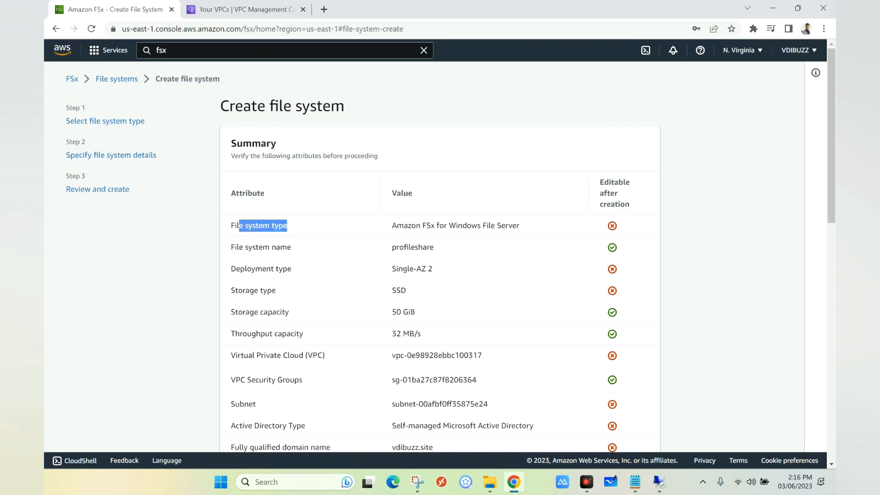
drag(235, 290, 272, 290)
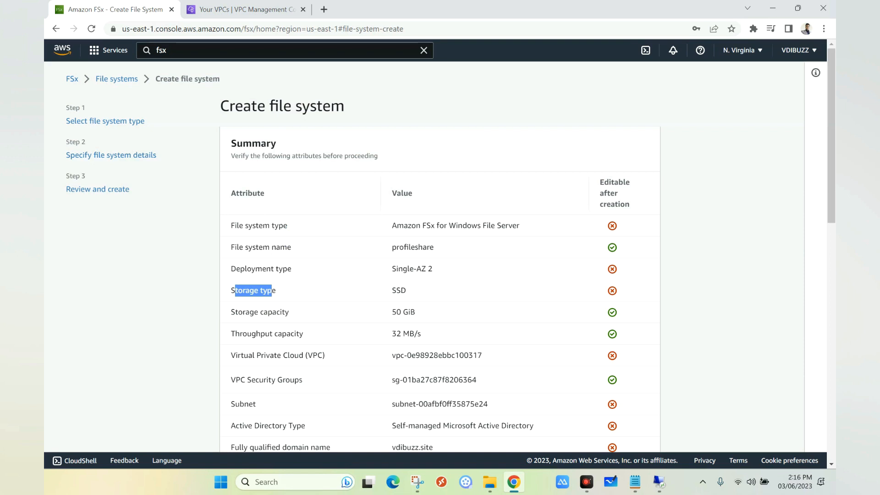
drag(406, 290, 391, 291)
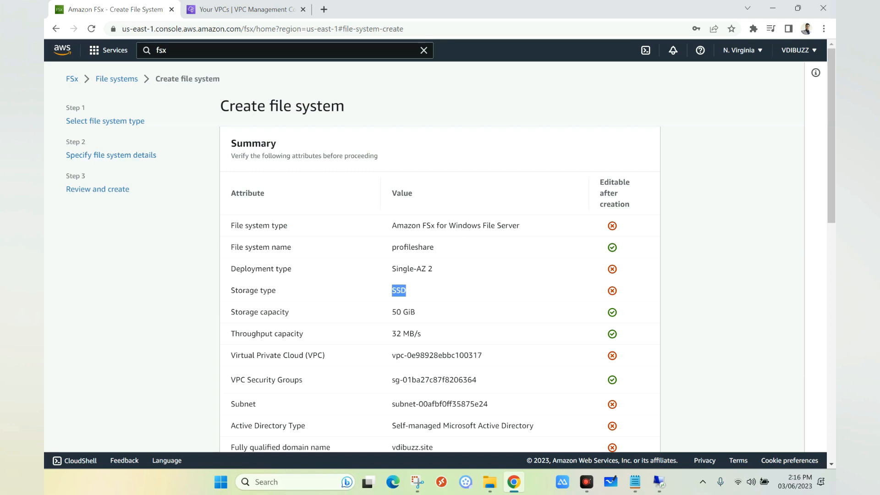
scroll(440, 257, down, 15)
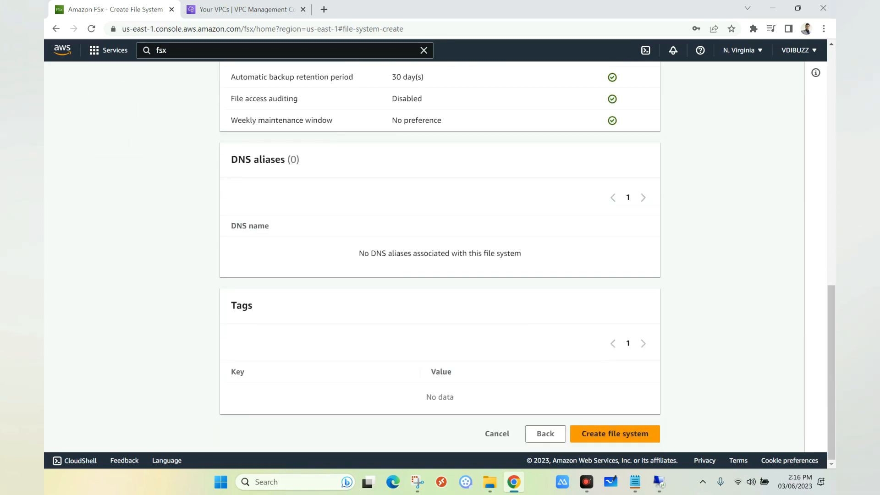
click(614, 433)
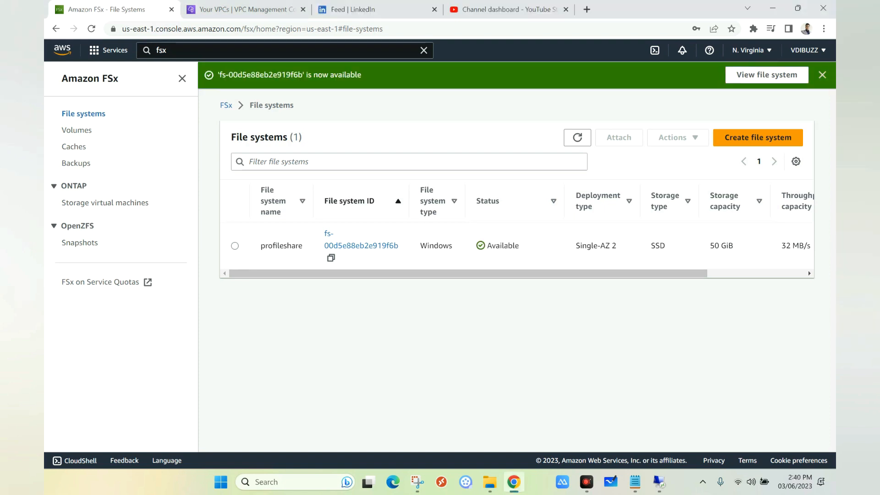
Step: Check the new file system's status, and inspect the AWS organizational unit's computer objects in the Remote Desktop session before returning to the browser
drag(362, 74, 233, 75)
double_click(502, 245)
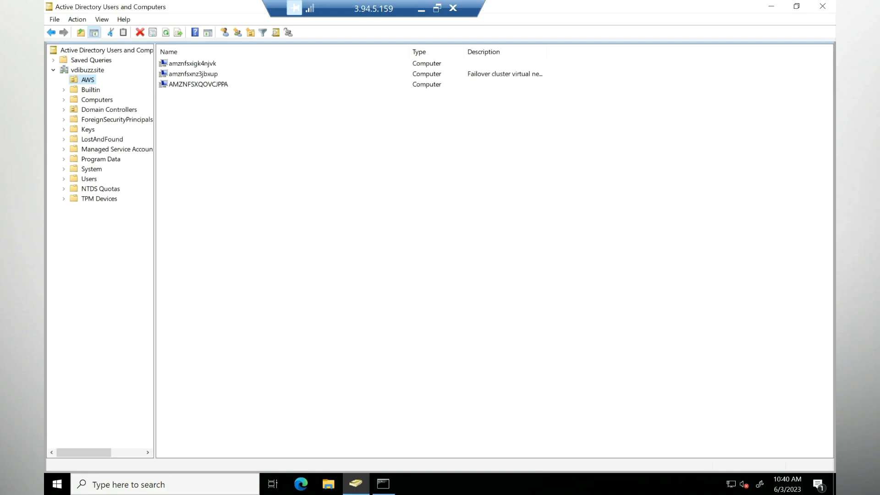
key(F2)
click(421, 8)
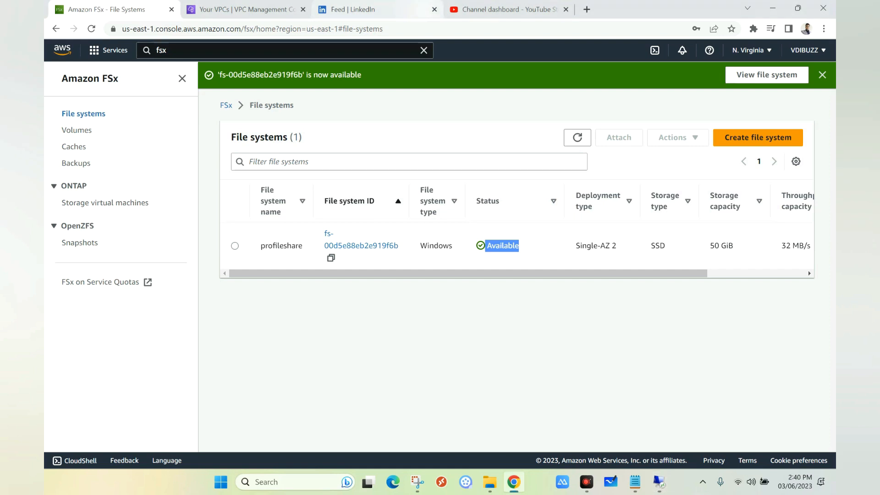
Step: Open the profileshare file system's details and copy its DNS name from the network and security information
click(361, 245)
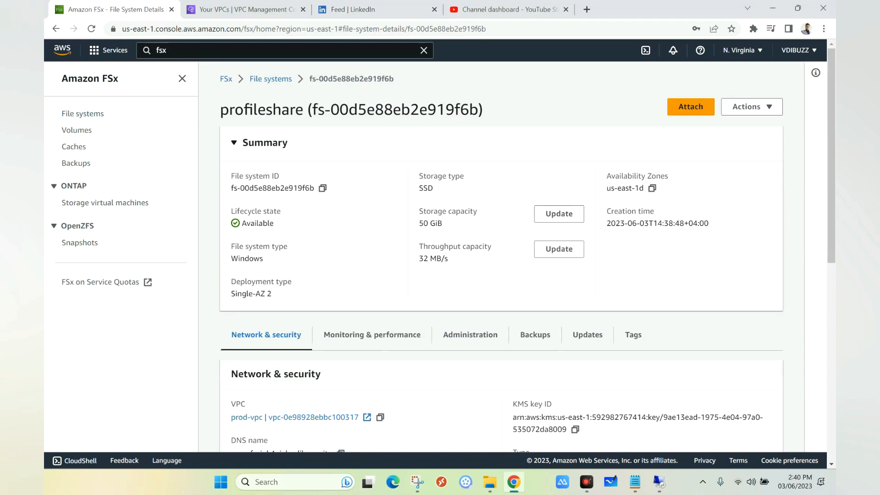
scroll(501, 256, down, 1)
scroll(390, 229, down, 1)
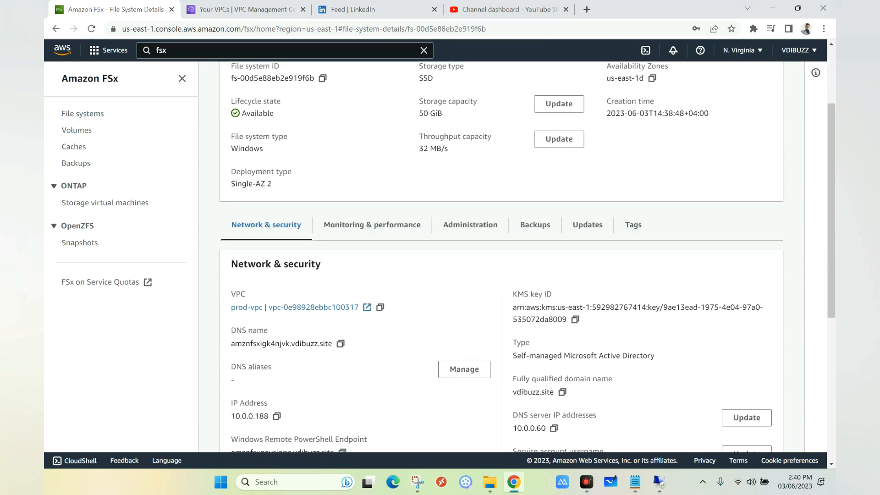
scroll(389, 274, up, 2)
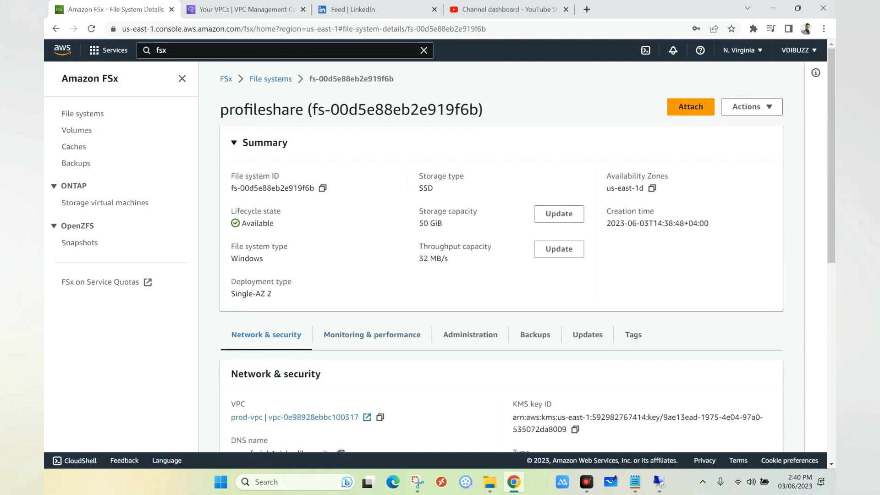
drag(304, 110, 229, 110)
scroll(390, 257, down, 2)
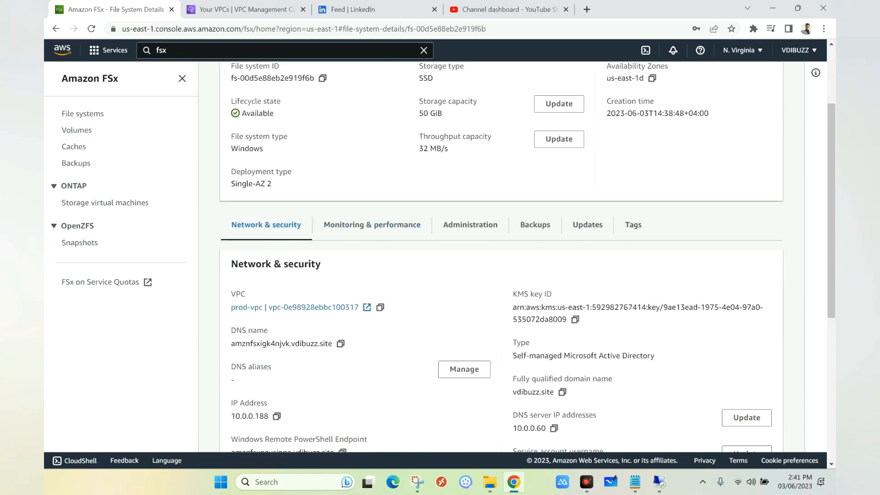
drag(231, 343, 332, 343)
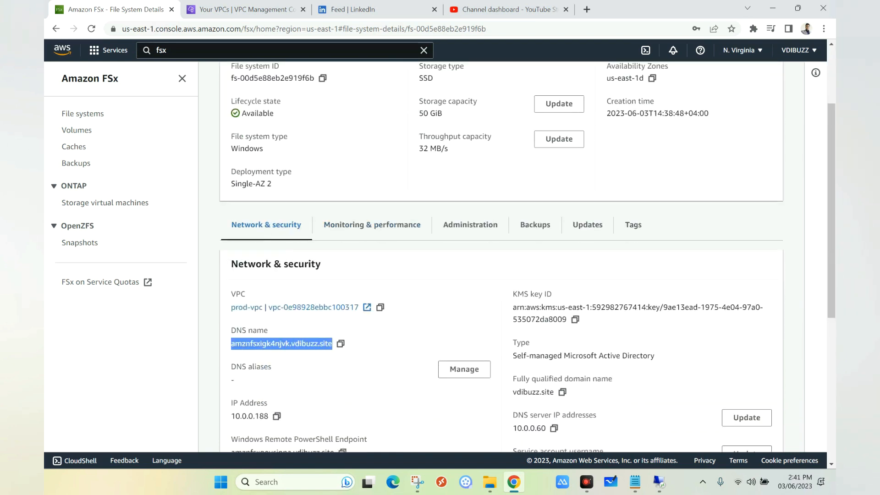
click(341, 343)
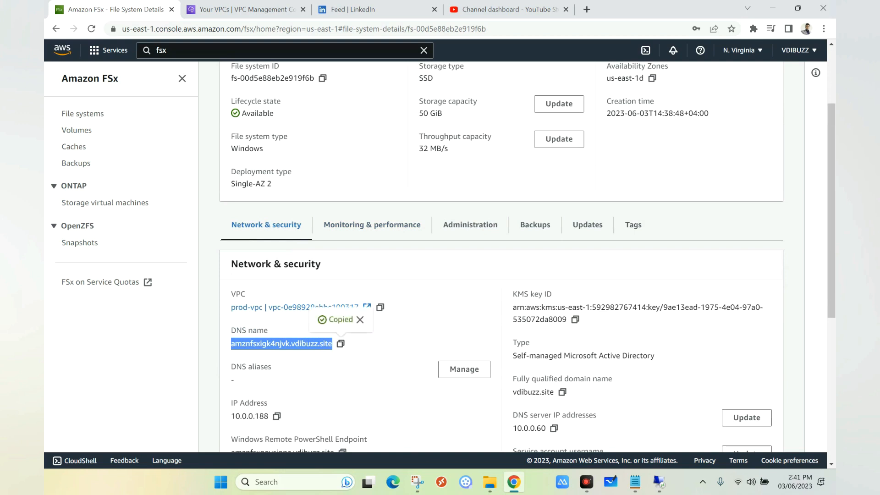
Step: Switch to the Remote Desktop session, minimize Active Directory Users and Computers and the command prompt, and close the AWS properties
click(659, 482)
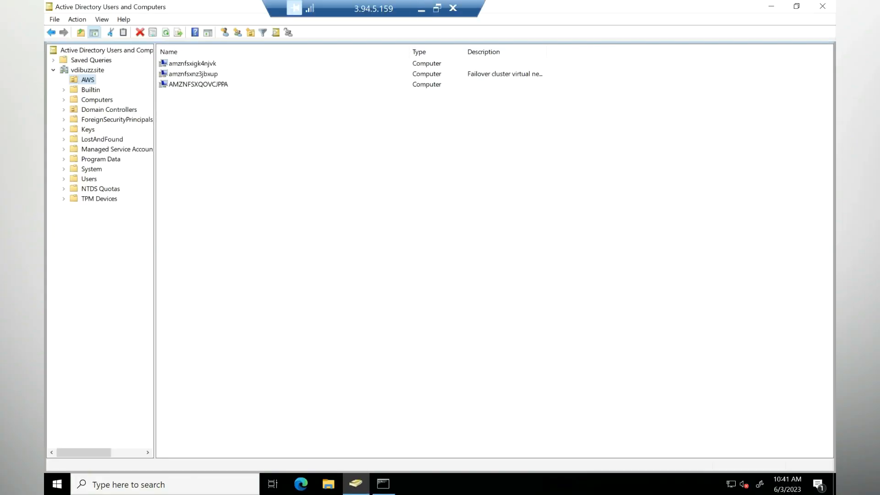
click(771, 6)
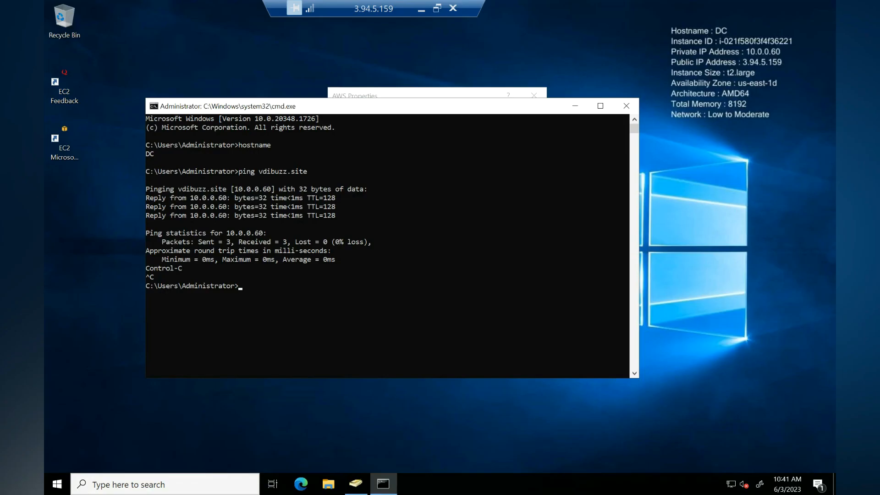
click(575, 106)
click(533, 95)
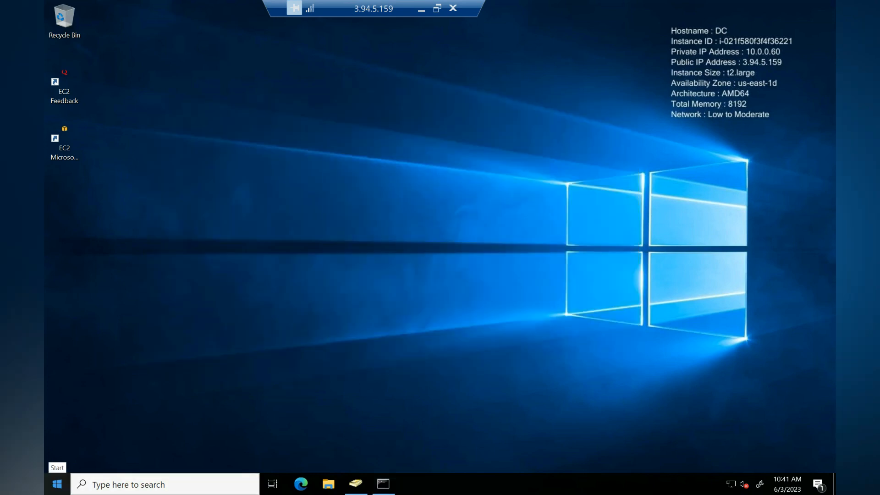
Step: Open the network path \\amznfsxigk4njvk.vdibuzz.site from the Run dialog and enter its share folder
right_click(57, 483)
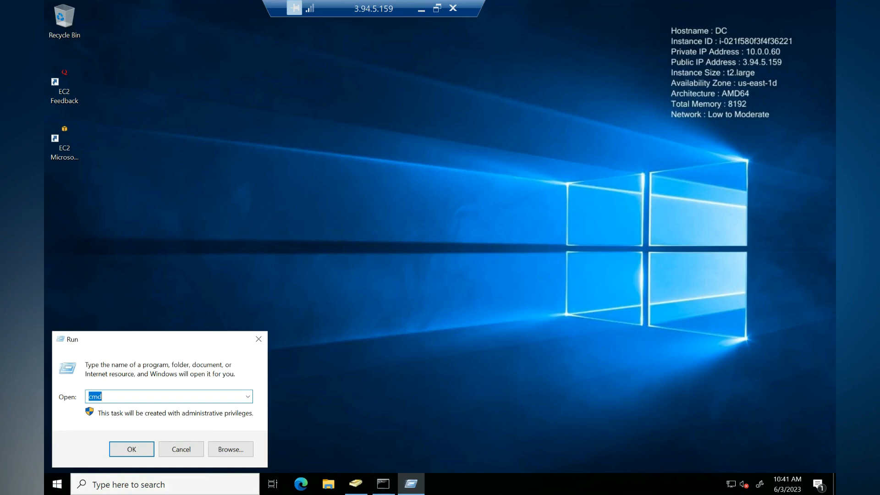
text(\\)
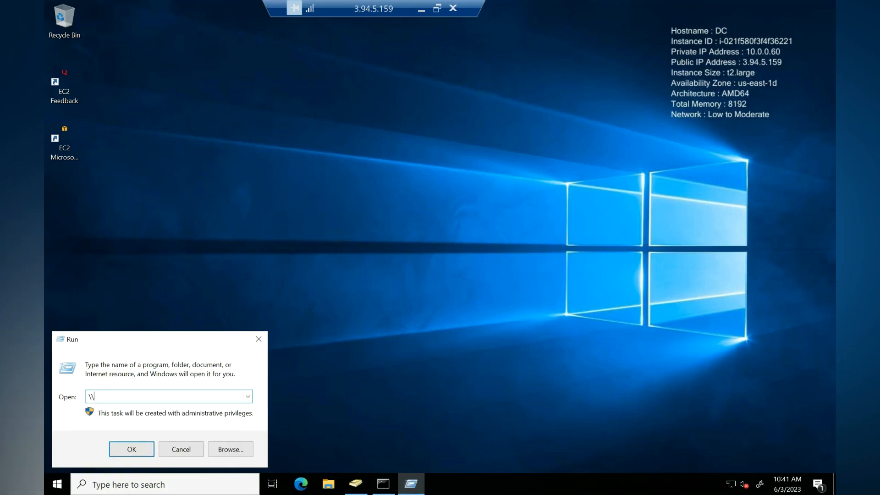
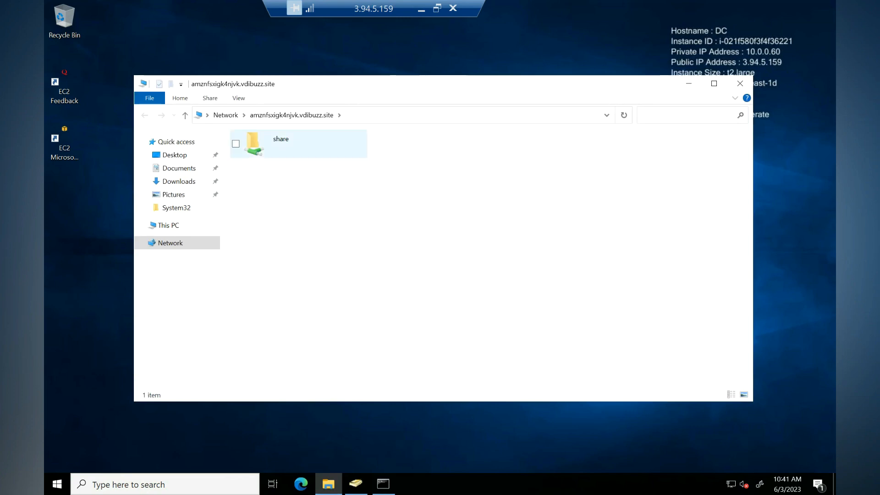
double_click(280, 143)
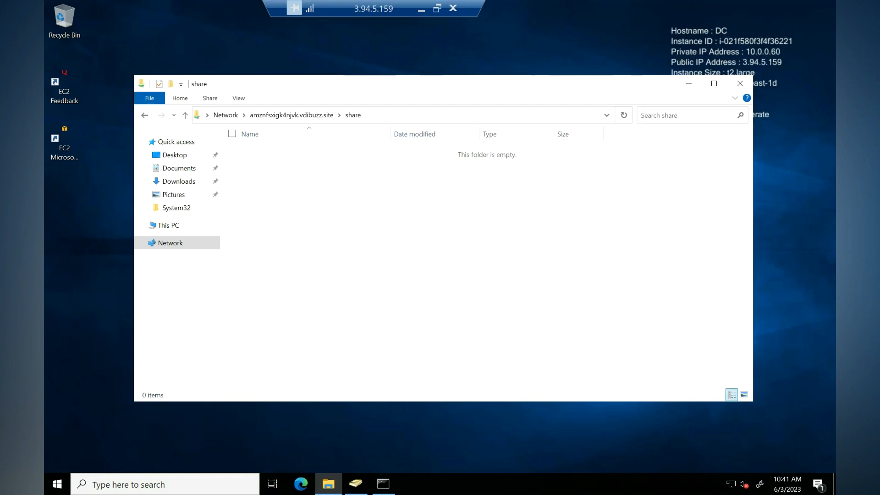
Step: Examine the share folder's general, network and security properties, and close them
right_click(224, 171)
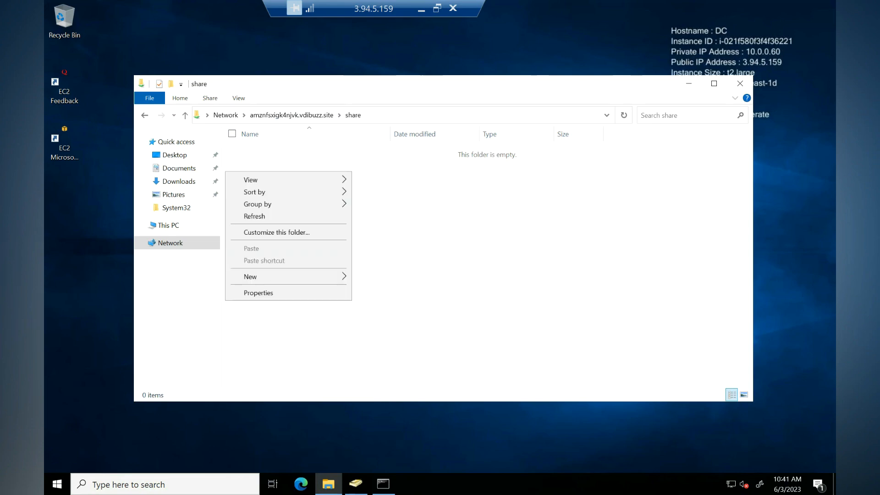
click(256, 292)
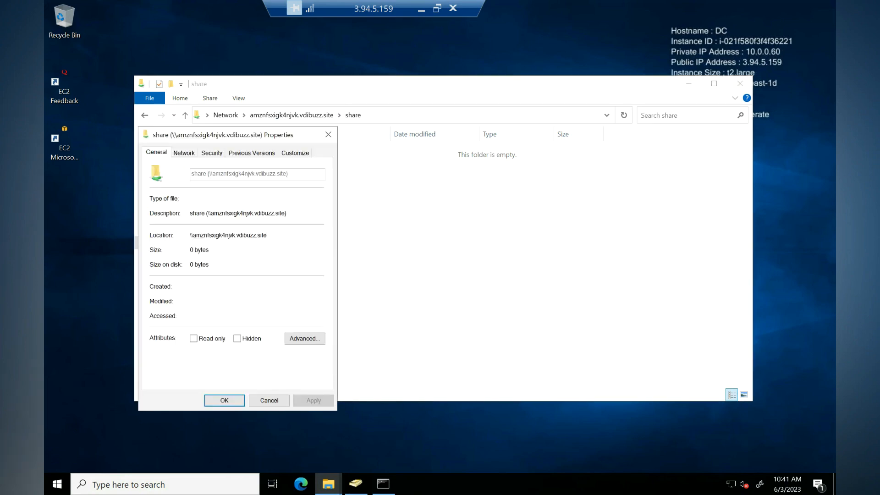
click(184, 153)
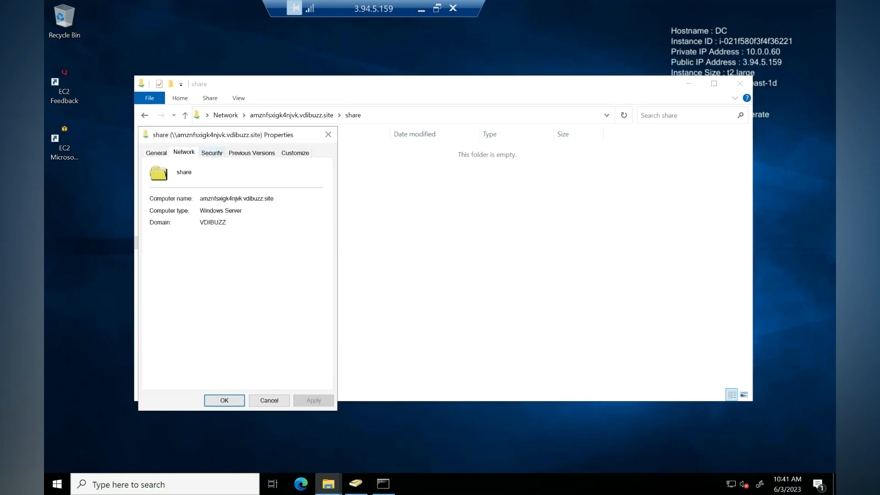
click(212, 153)
click(328, 135)
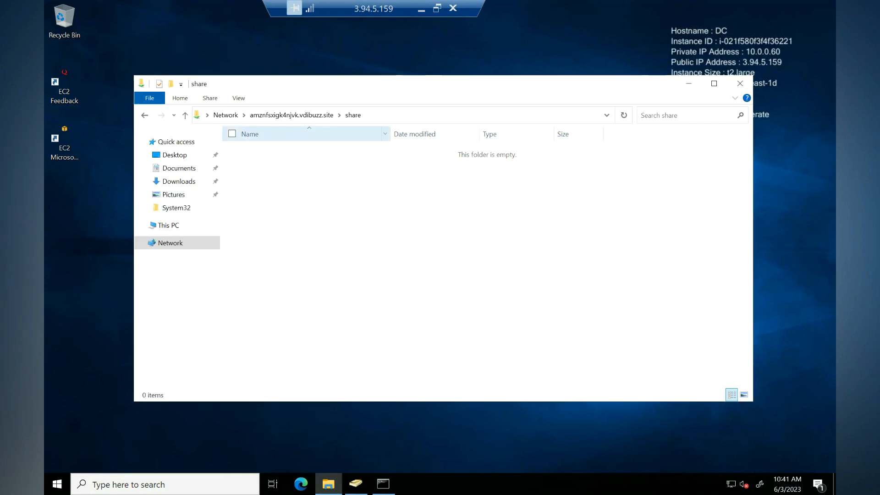